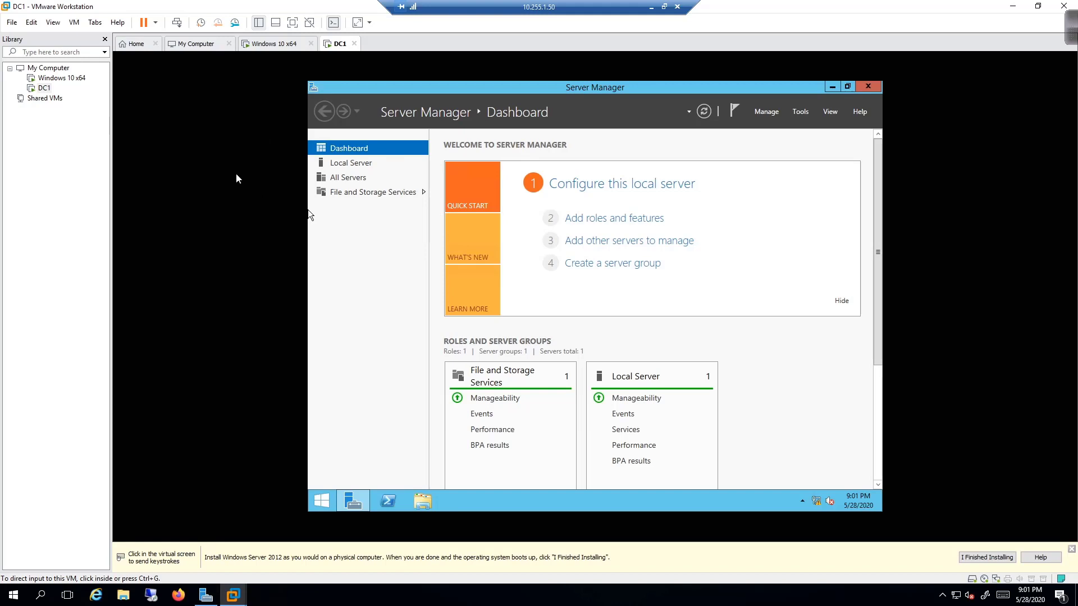
Install VMware Tools on DC1 and run setup64.exe from the VMware Tools disc in drive D:
{"action": "right_click", "coordinate": [43, 89]}
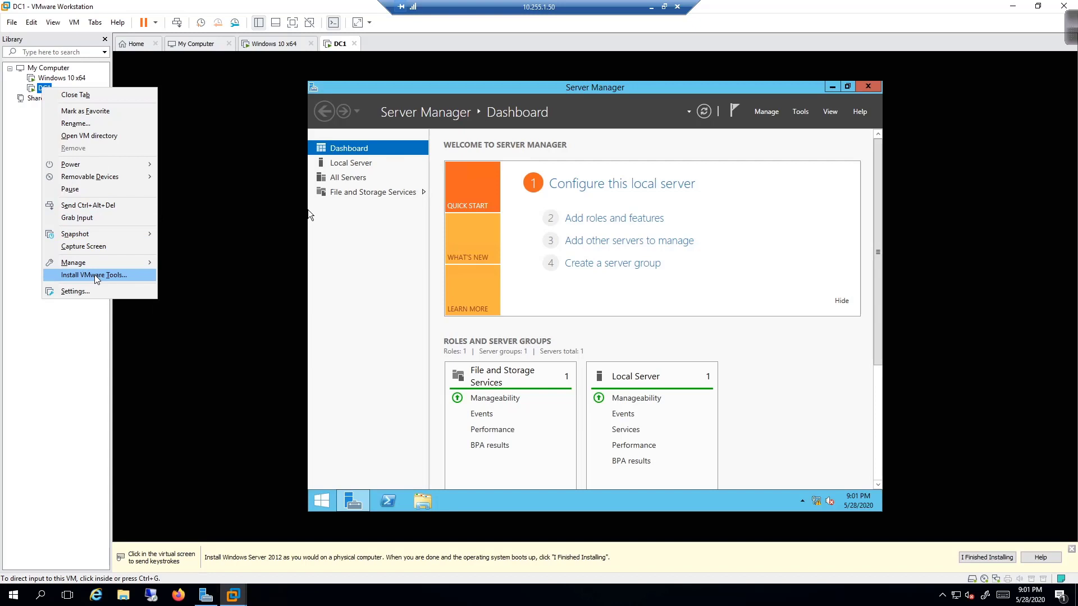
{"action": "left_click", "coordinate": [94, 275]}
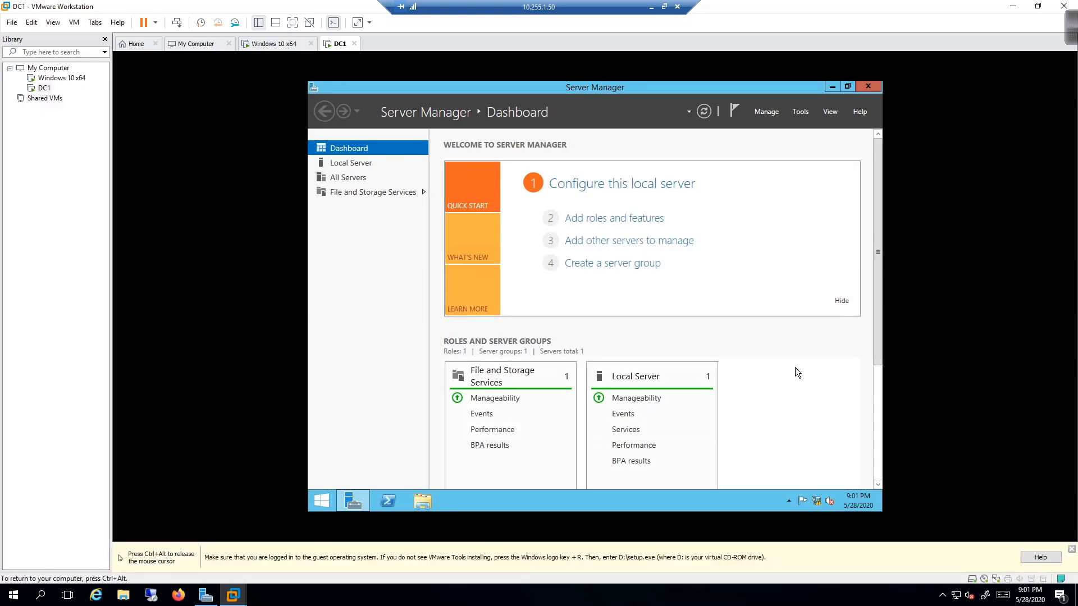
{"action": "left_click", "coordinate": [420, 500]}
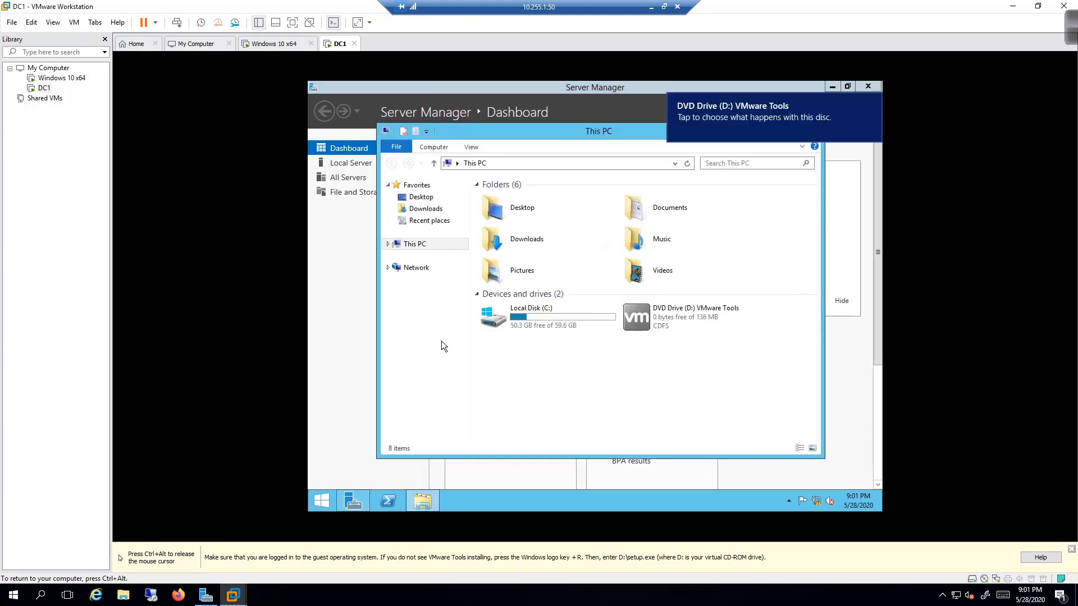
{"action": "left_click", "coordinate": [747, 116]}
{"action": "left_click", "coordinate": [720, 177]}
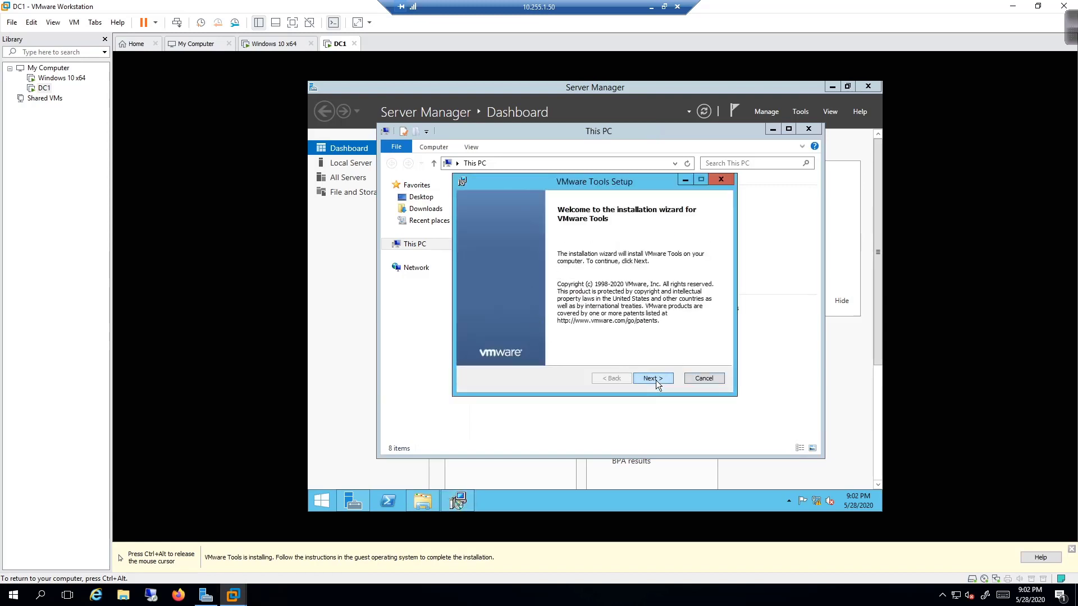
Take the VMware Tools Setup wizard through Next, Next, Install and Finish with the default setup type
{"action": "left_click", "coordinate": [652, 378]}
{"action": "left_click", "coordinate": [655, 380]}
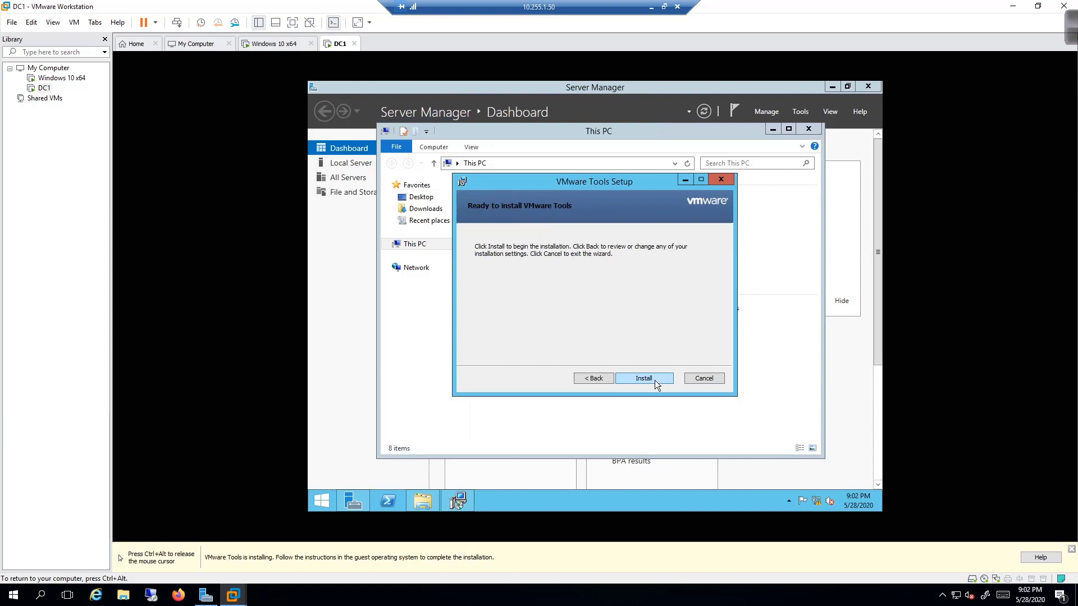
{"action": "left_click", "coordinate": [654, 380]}
{"action": "key", "text": "ctrl+alt"}
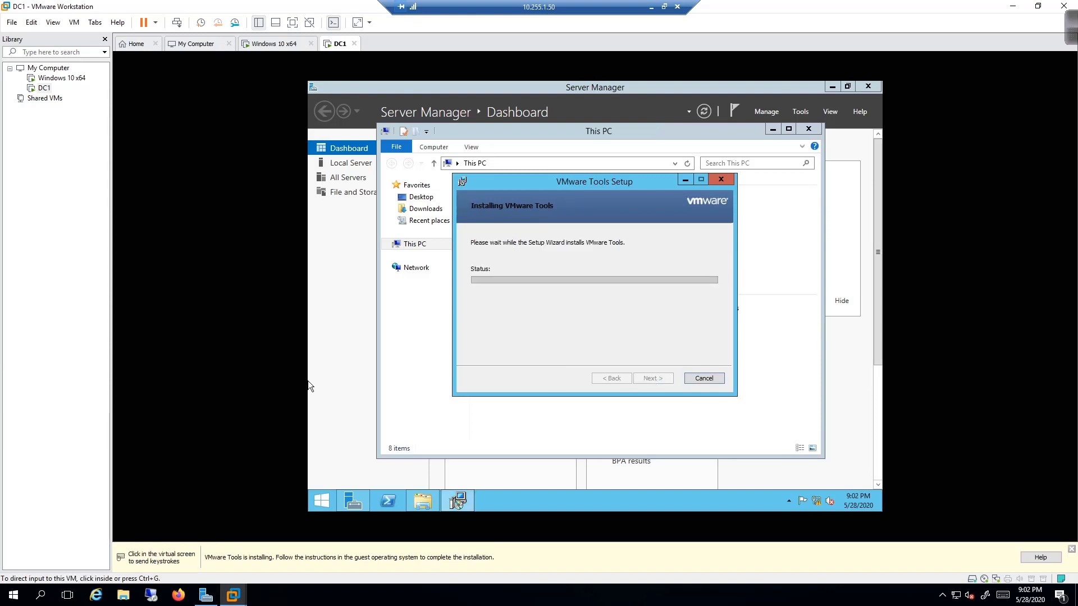
{"action": "left_click", "coordinate": [308, 382]}
{"action": "key", "text": "ctrl+alt"}
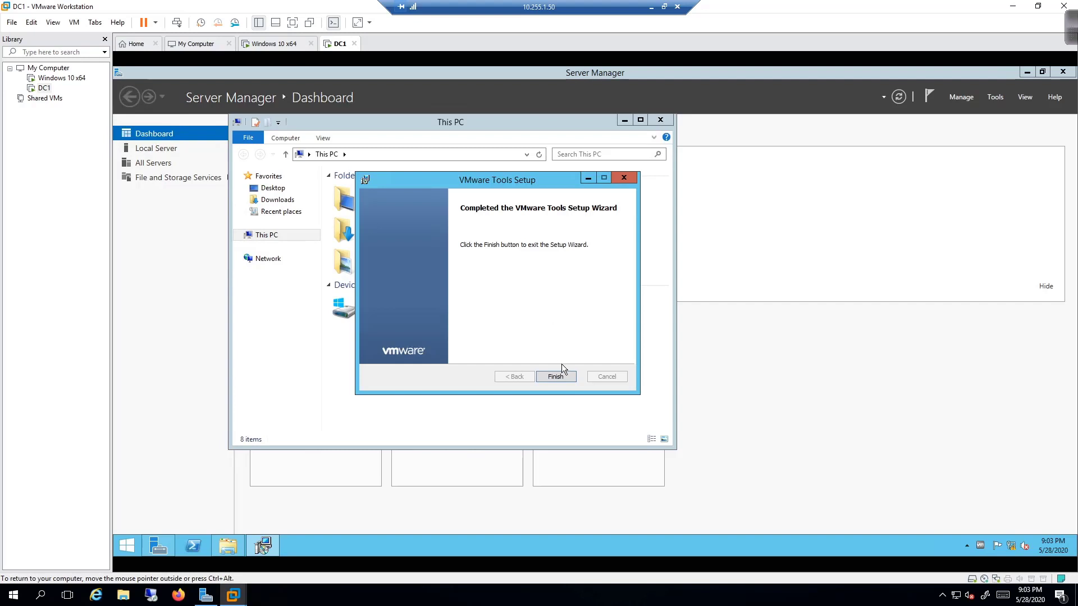
{"action": "left_click", "coordinate": [555, 376]}
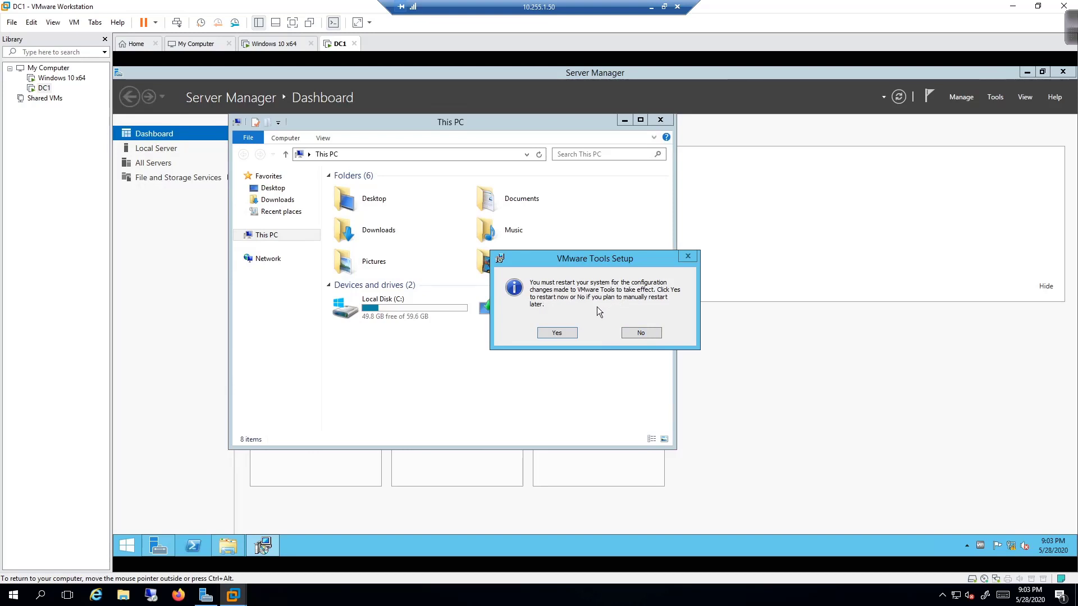
Decline the restart, close This PC, and set IE Enhanced Security Configuration Off for Administrators
{"action": "left_click", "coordinate": [633, 335]}
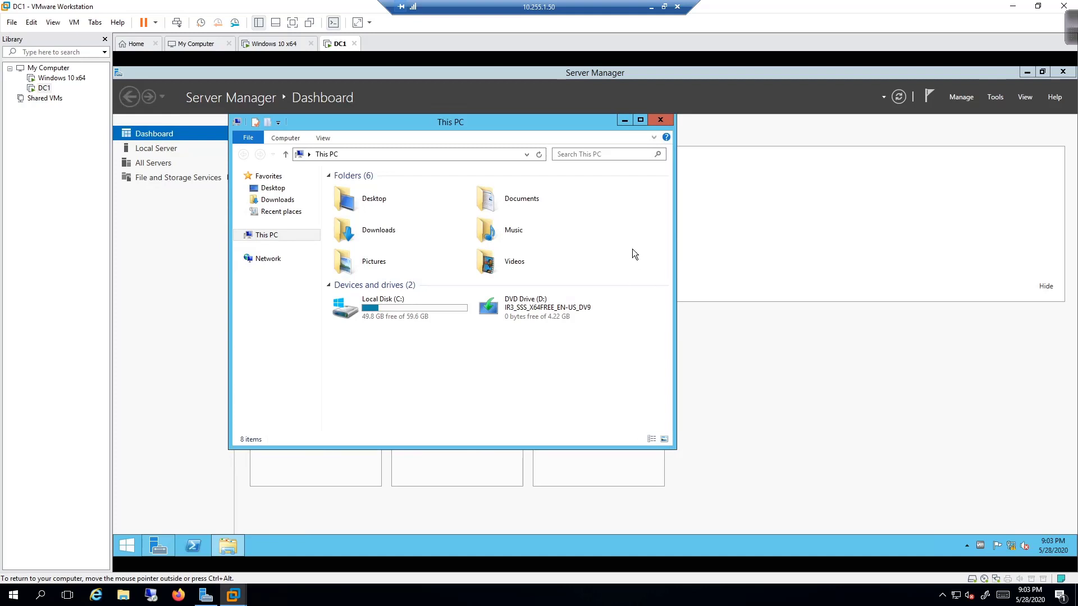
{"action": "left_click", "coordinate": [660, 120]}
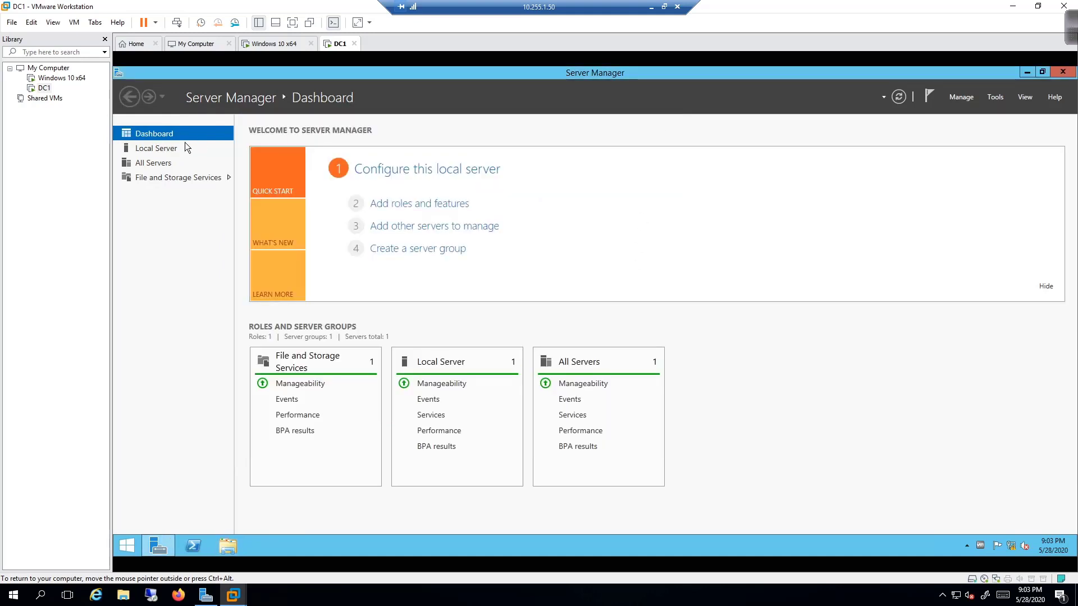
{"action": "left_click", "coordinate": [163, 150]}
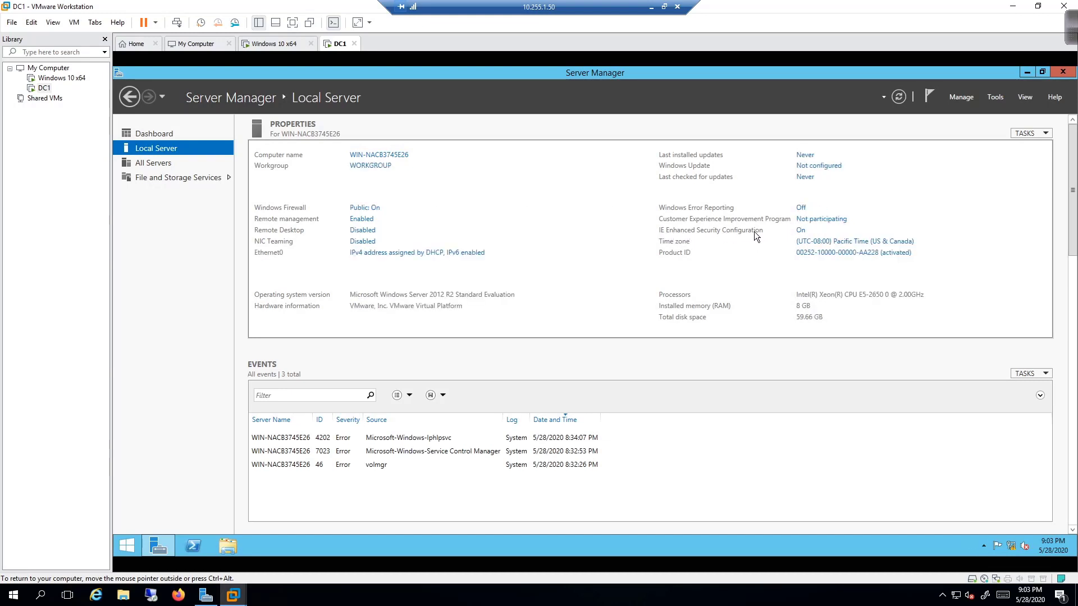
{"action": "left_click", "coordinate": [798, 230]}
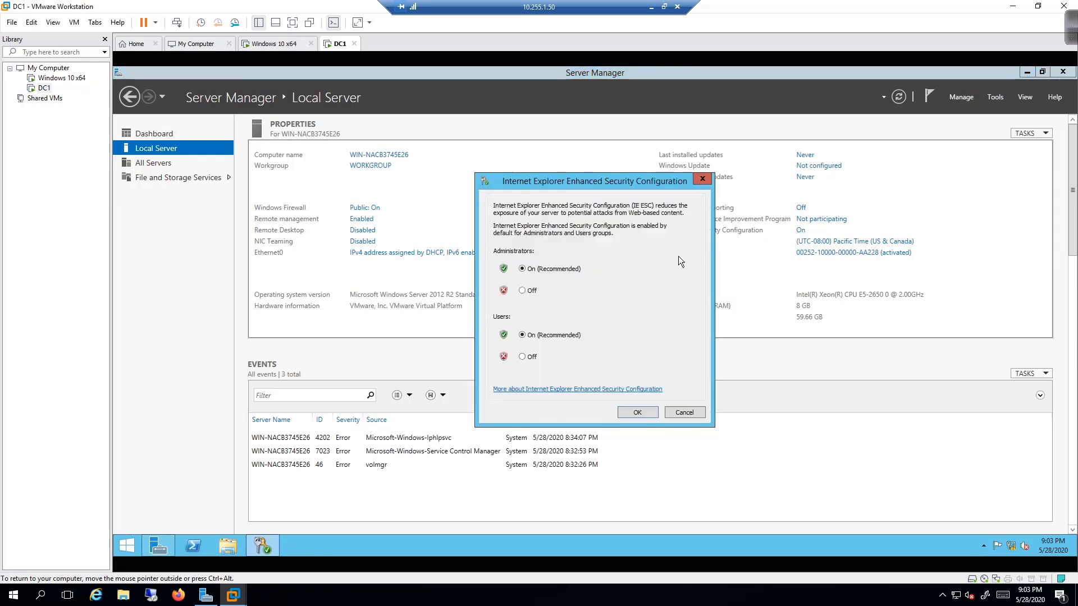
{"action": "left_click", "coordinate": [522, 291]}
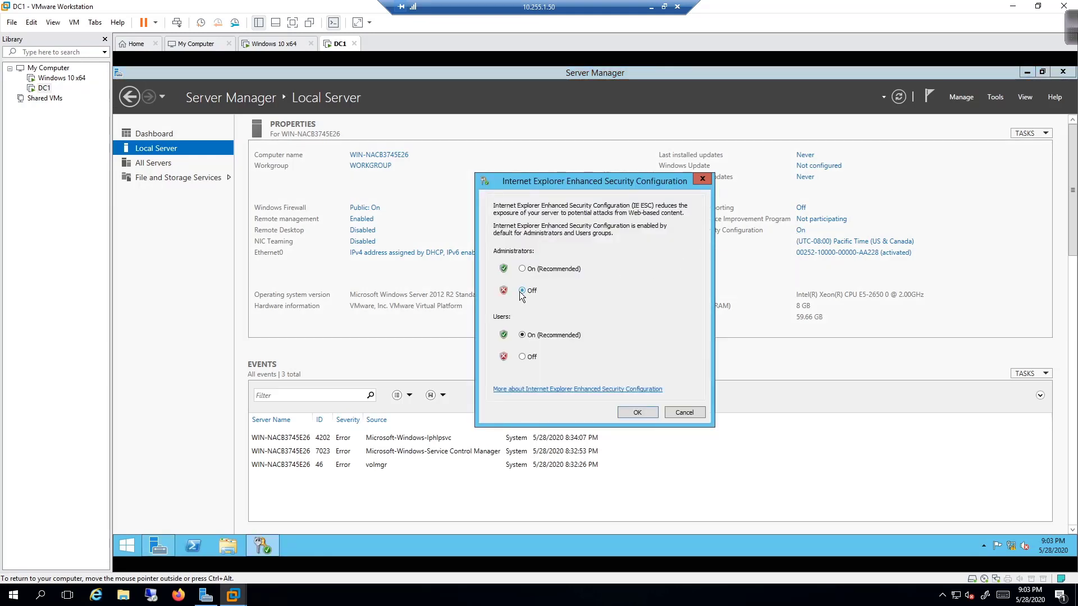
{"action": "left_click", "coordinate": [634, 412]}
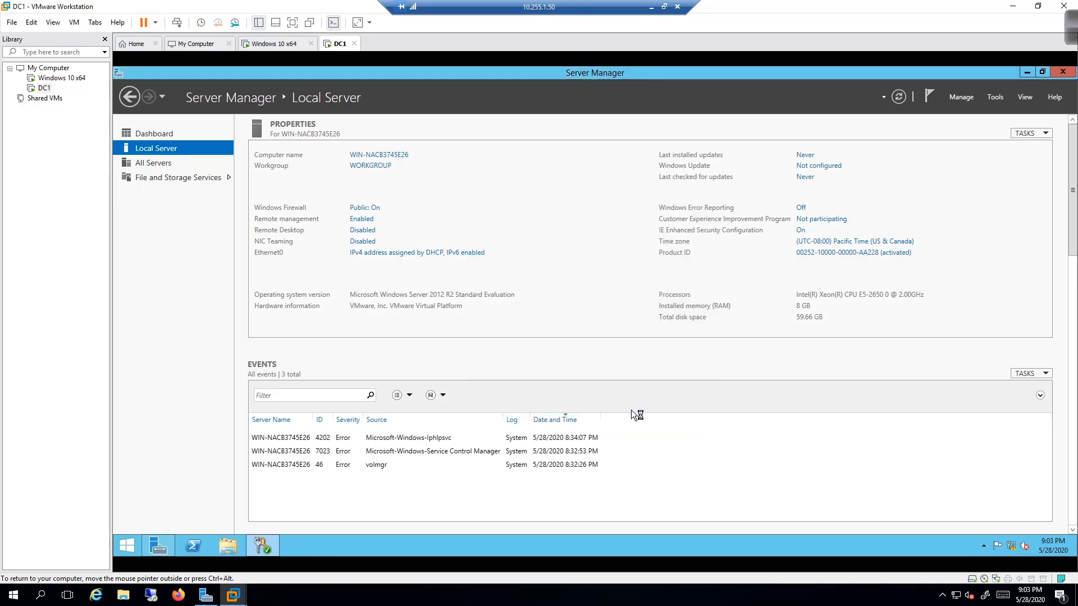
Set the time zone to (UTC-06:00) Central Time (US & Canada) and apply it
{"action": "left_click", "coordinate": [844, 245]}
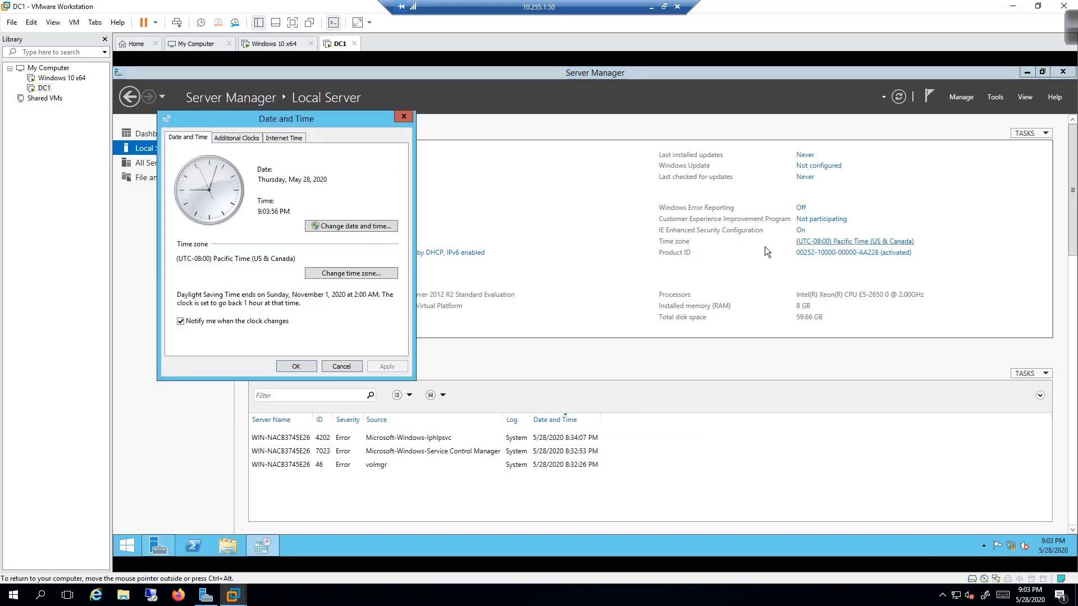
{"action": "left_click", "coordinate": [352, 276]}
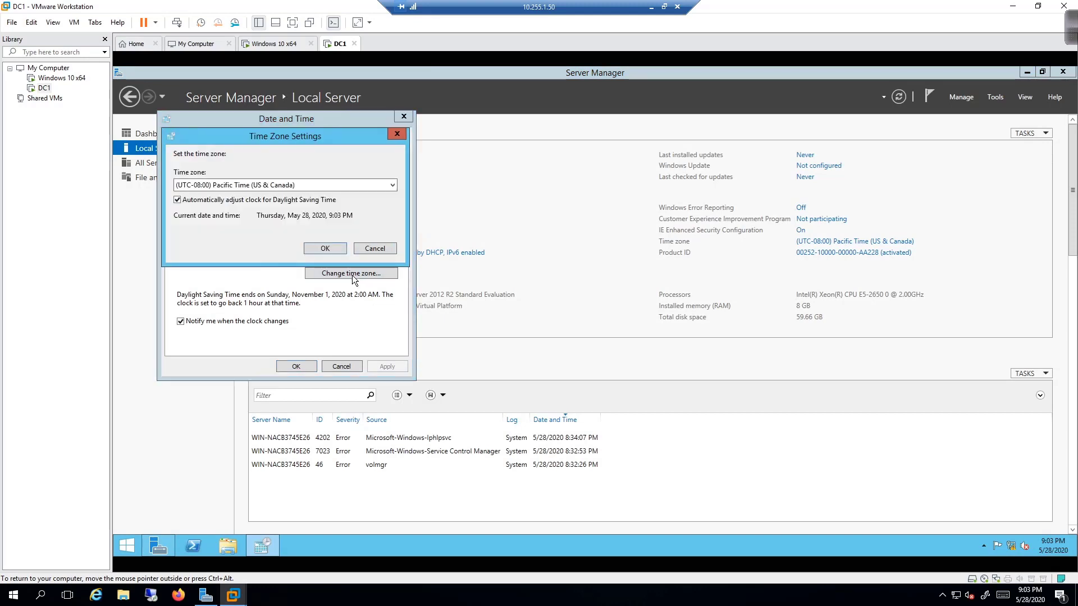
{"action": "left_click", "coordinate": [325, 189]}
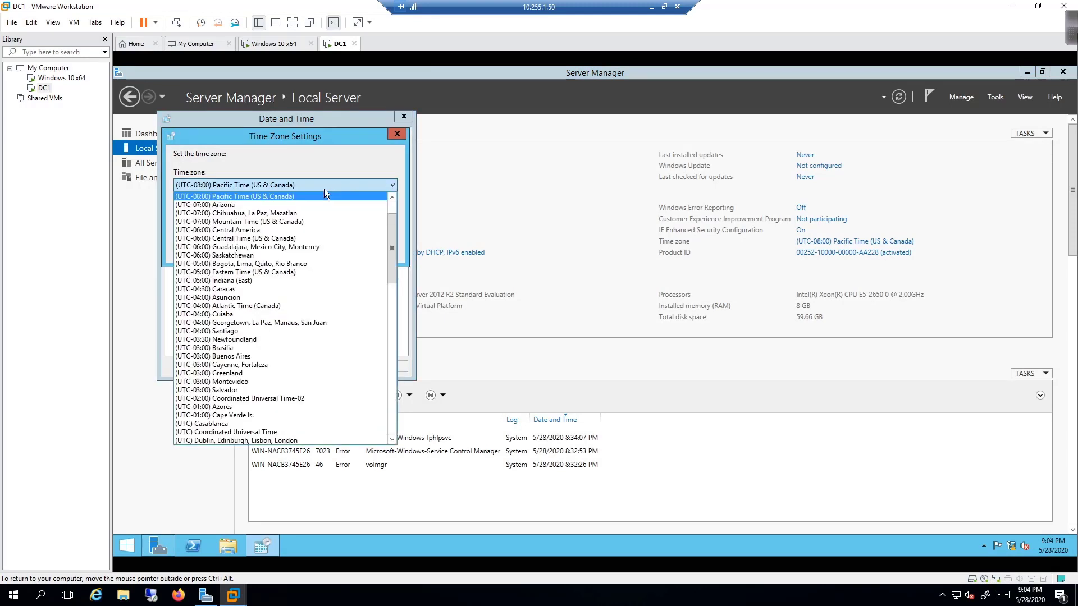
{"action": "left_click", "coordinate": [321, 238]}
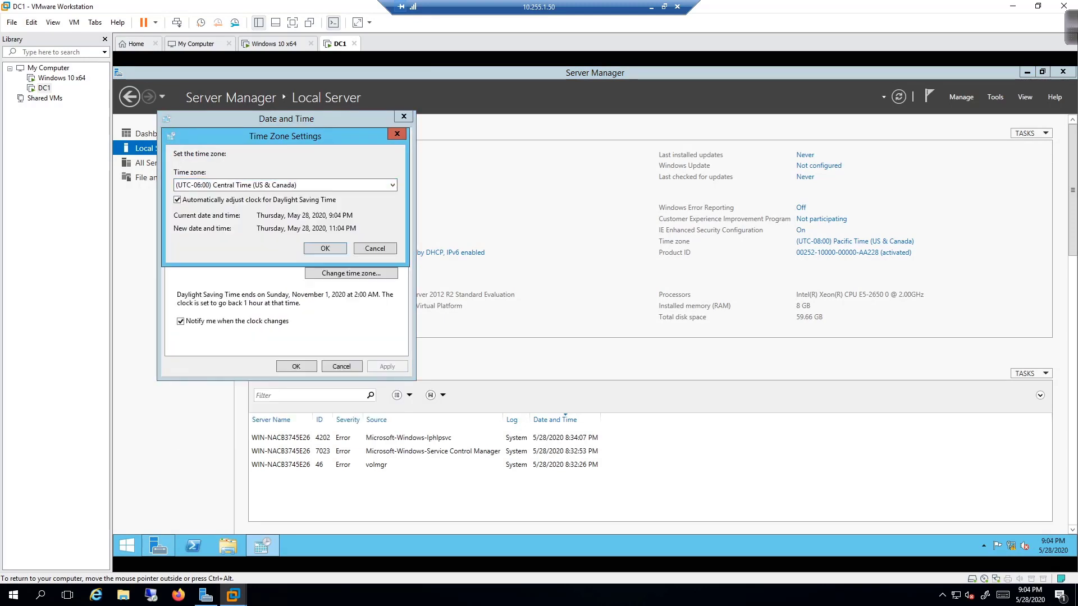
{"action": "left_click", "coordinate": [326, 250]}
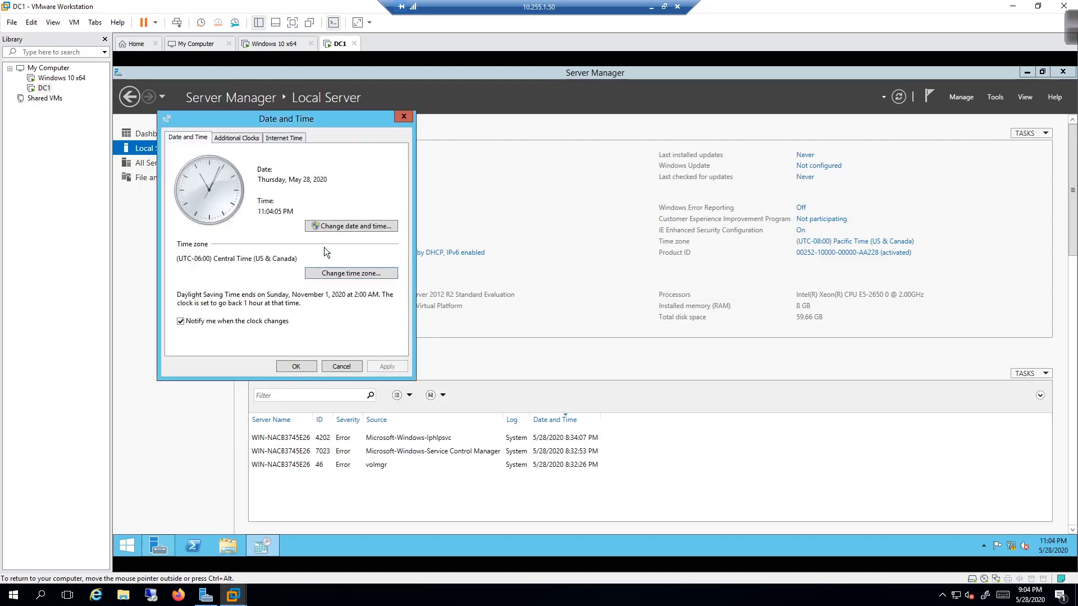
{"action": "left_click", "coordinate": [302, 363]}
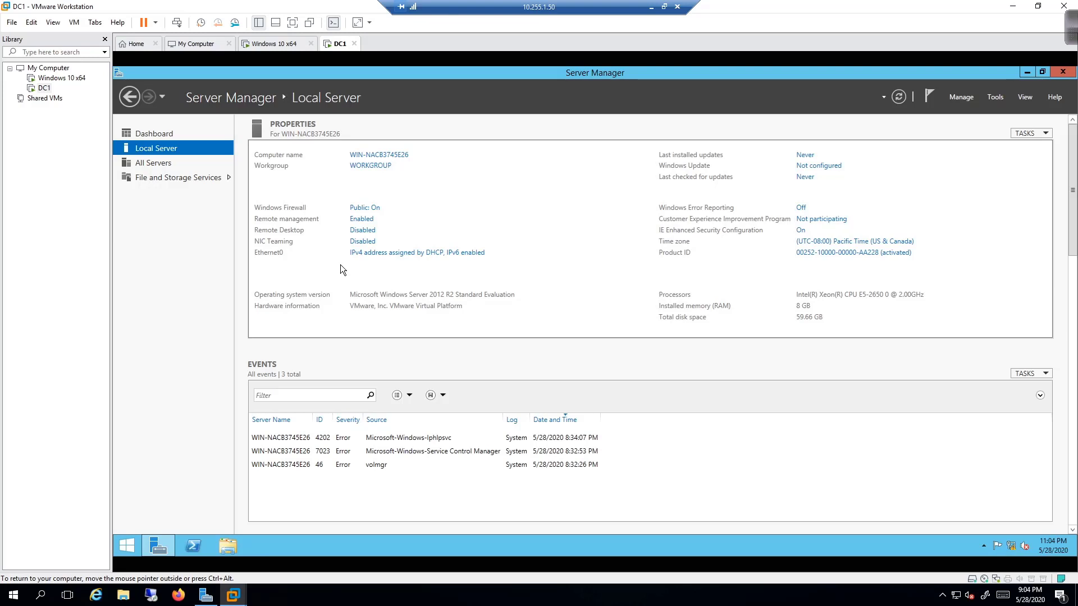
Change the computer name to DC1 and choose Restart Later
{"action": "left_click", "coordinate": [372, 155]}
{"action": "left_click", "coordinate": [394, 279]}
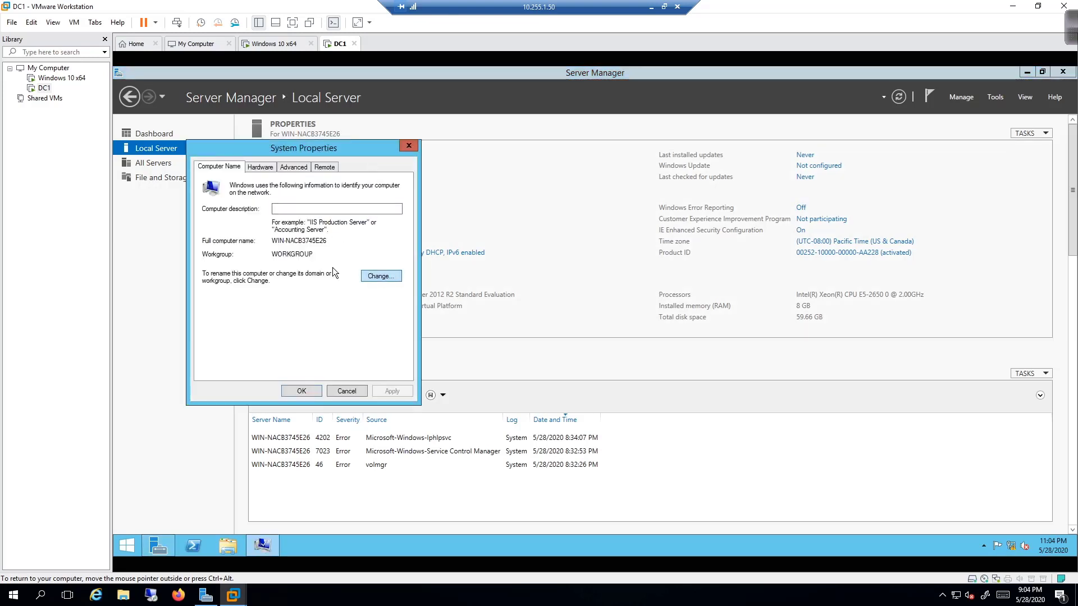
{"action": "type", "text": "DC1"}
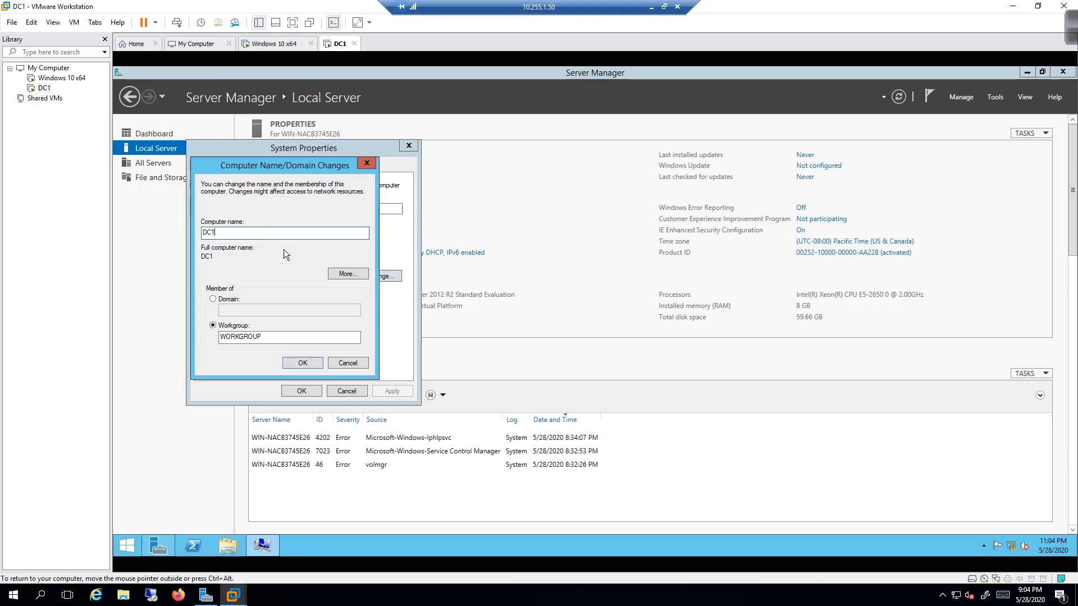
{"action": "left_click", "coordinate": [303, 361]}
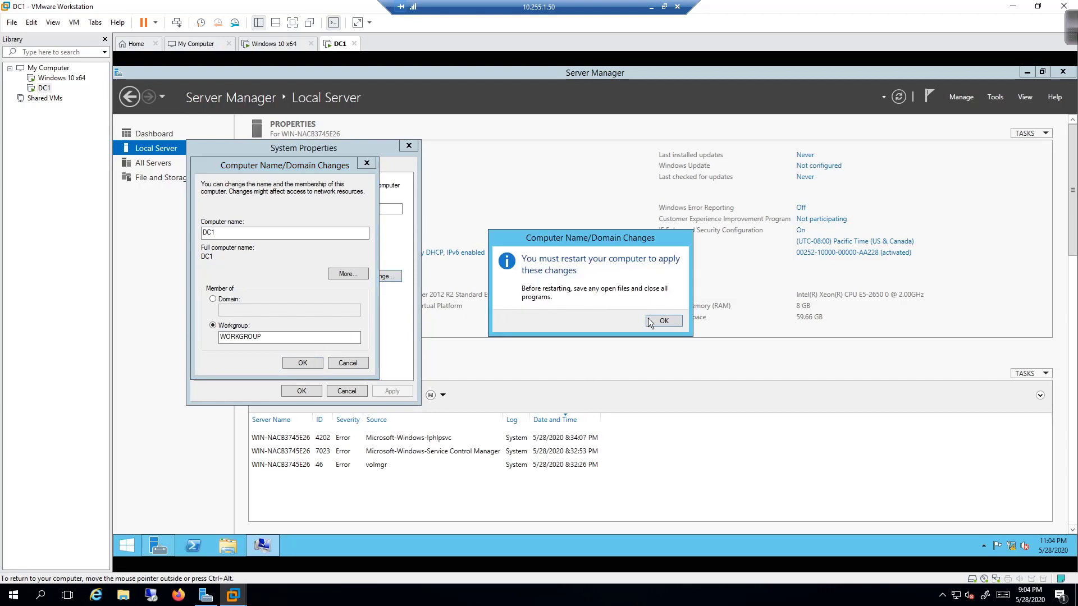
{"action": "left_click", "coordinate": [652, 319]}
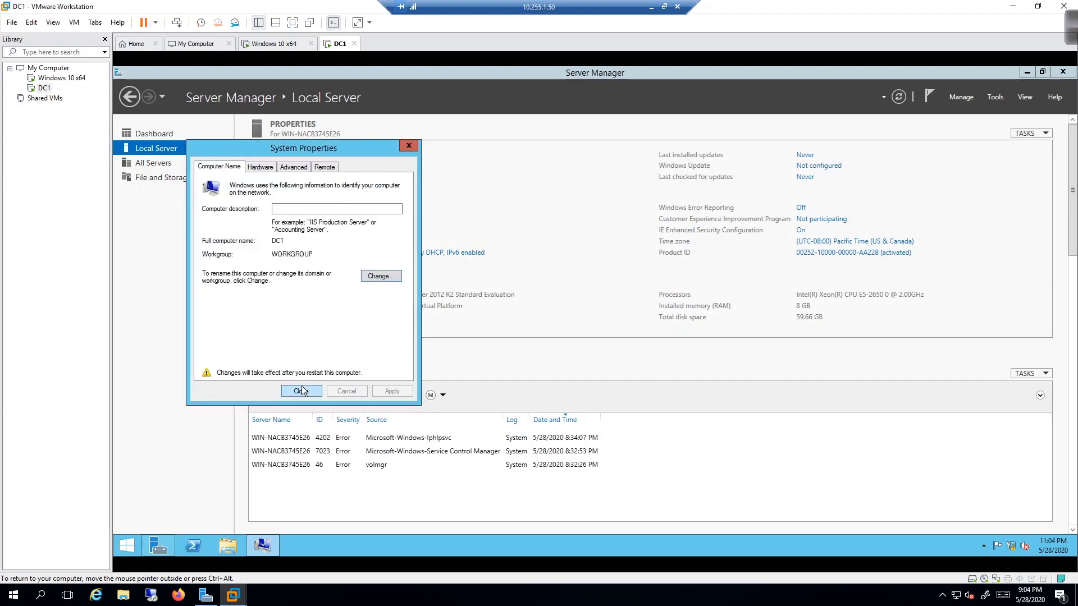
{"action": "left_click", "coordinate": [301, 390]}
{"action": "left_click", "coordinate": [653, 318]}
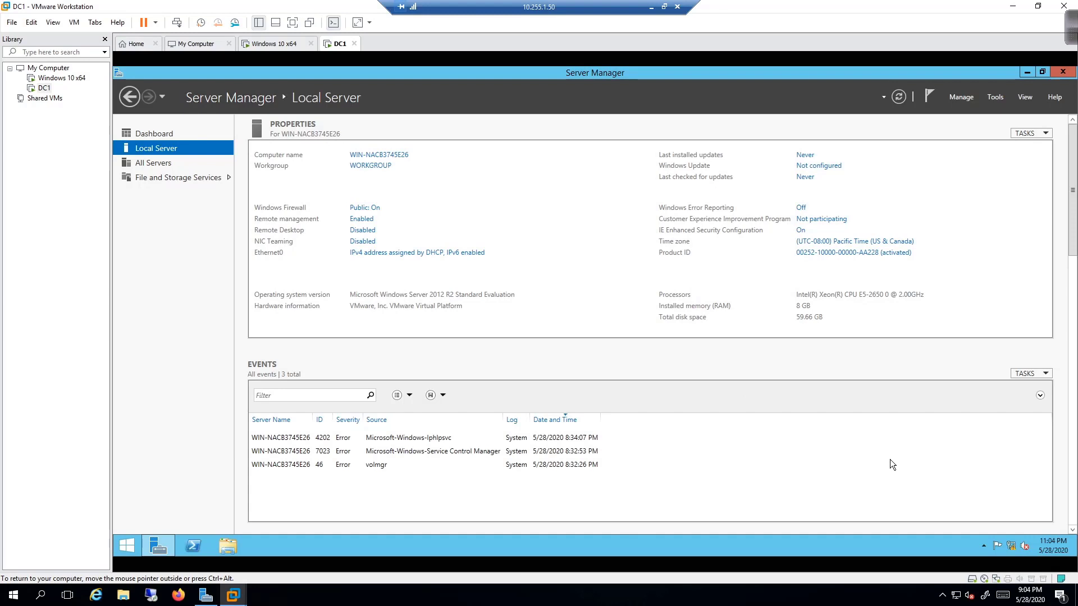
Open Ethernet0's IPv4 properties from Network and Sharing Center and switch to a manual IP address
{"action": "right_click", "coordinate": [1011, 547]}
{"action": "left_click", "coordinate": [1009, 537]}
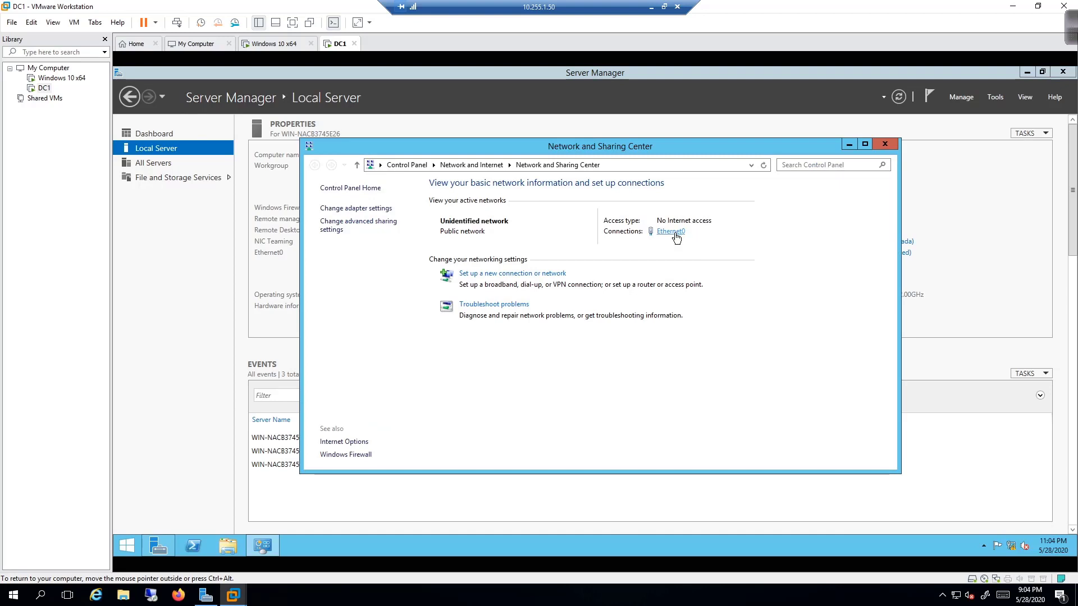
{"action": "left_click", "coordinate": [677, 236]}
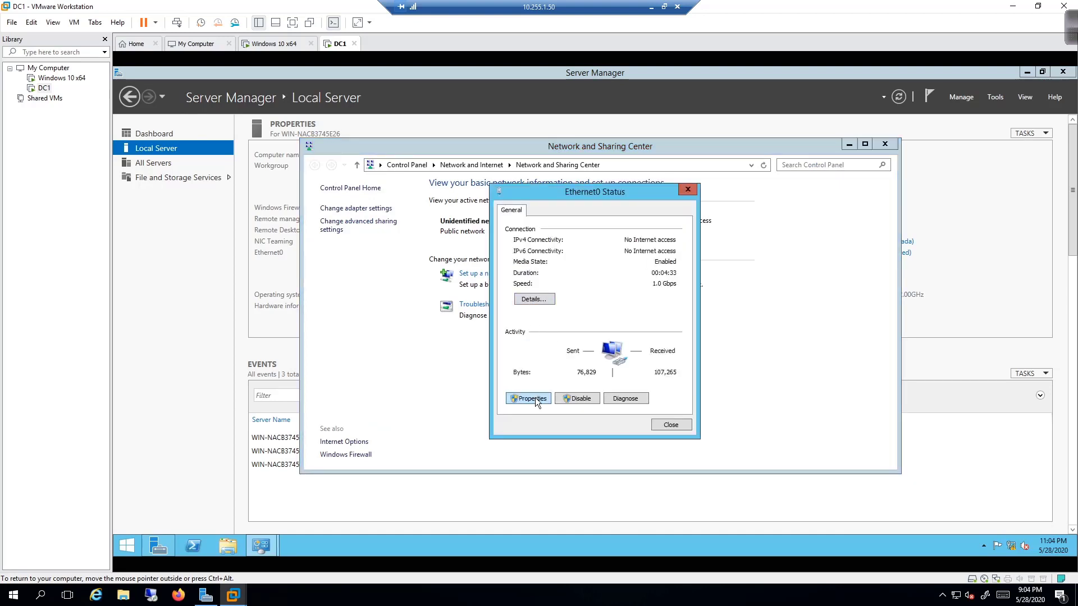
{"action": "left_click", "coordinate": [537, 398]}
{"action": "left_click", "coordinate": [617, 359]}
{"action": "left_click", "coordinate": [666, 375]}
{"action": "left_click", "coordinate": [581, 326]}
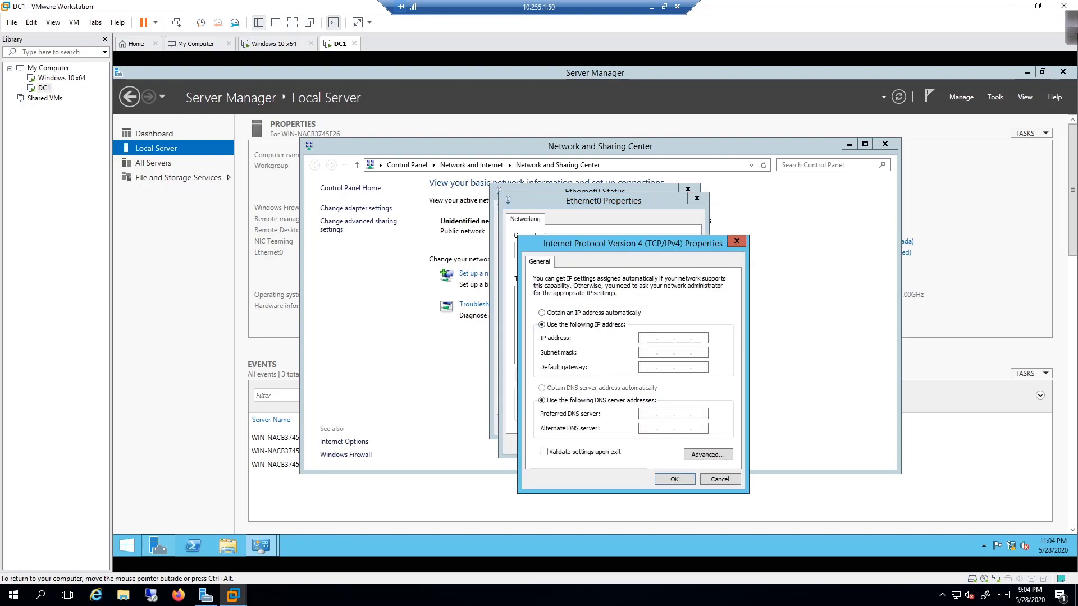
Enter IP 10.255.1.51, mask 255.255.255.0, gateway 10.255.1.1, DNS 127.0.0.1 and 8.8.8.8, save, and make the network private
{"action": "type", "text": "10 . 255 . 1 . 51"}
{"action": "key", "text": "Tab"}
{"action": "type", "text": "255.255.255"}
{"action": "key", "text": "Tab"}
{"action": "type", "text": "10 . 255 . 1 . 1"}
{"action": "key", "text": "Tab"}
{"action": "key", "text": "Tab"}
{"action": "type", "text": "127.0.0.1"}
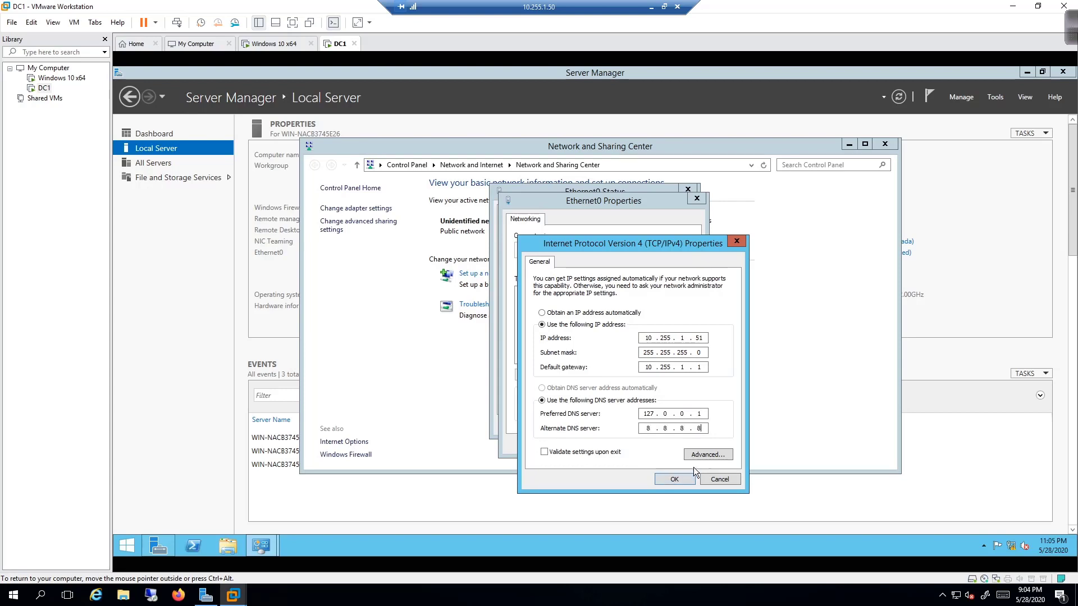
{"action": "left_click", "coordinate": [664, 484]}
{"action": "left_click", "coordinate": [635, 444]}
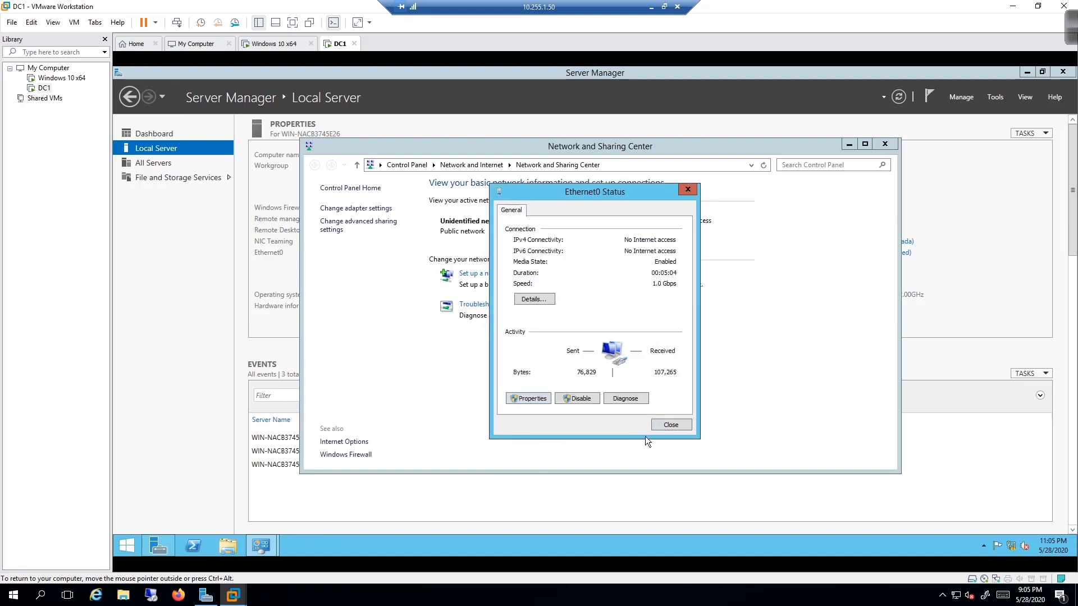
{"action": "left_click", "coordinate": [664, 425]}
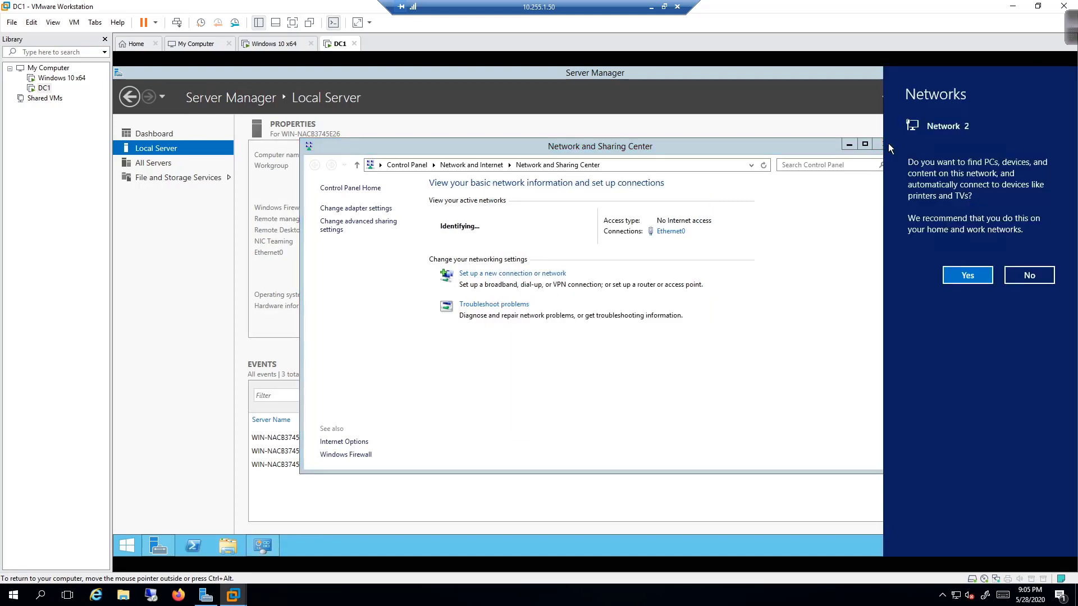
{"action": "left_click", "coordinate": [974, 275]}
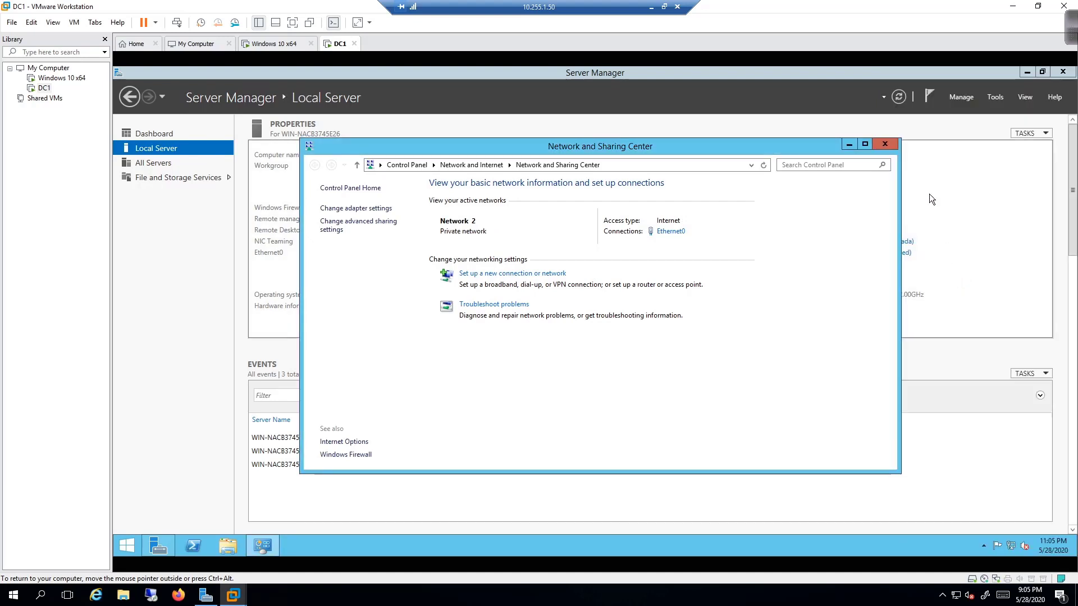
{"action": "left_click", "coordinate": [886, 143]}
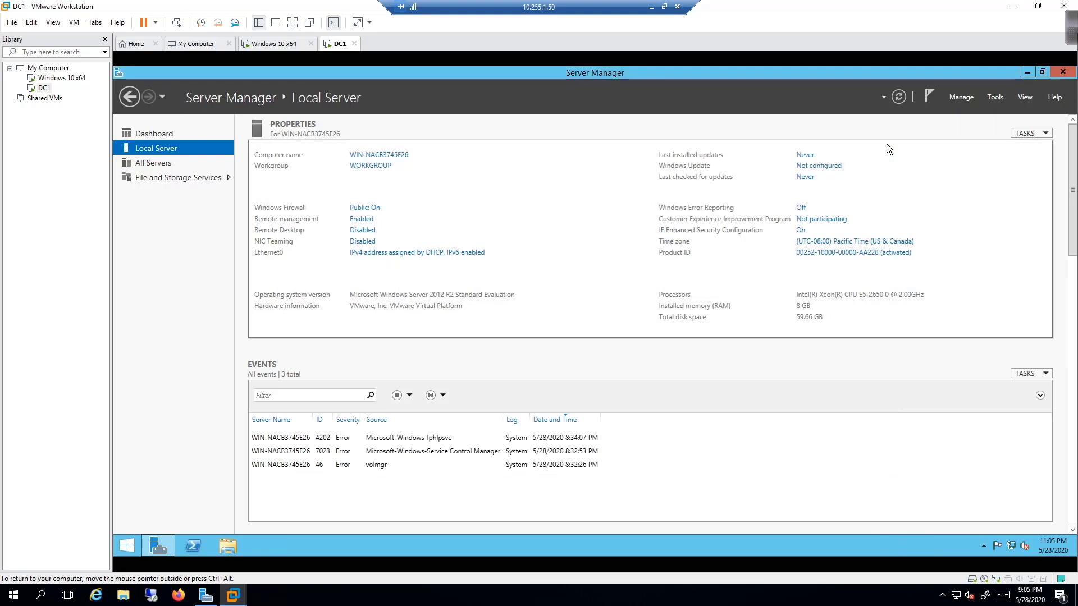
Restart DC1 from the Start screen power options, continuing past the shutdown reason dialog
{"action": "left_click", "coordinate": [128, 544]}
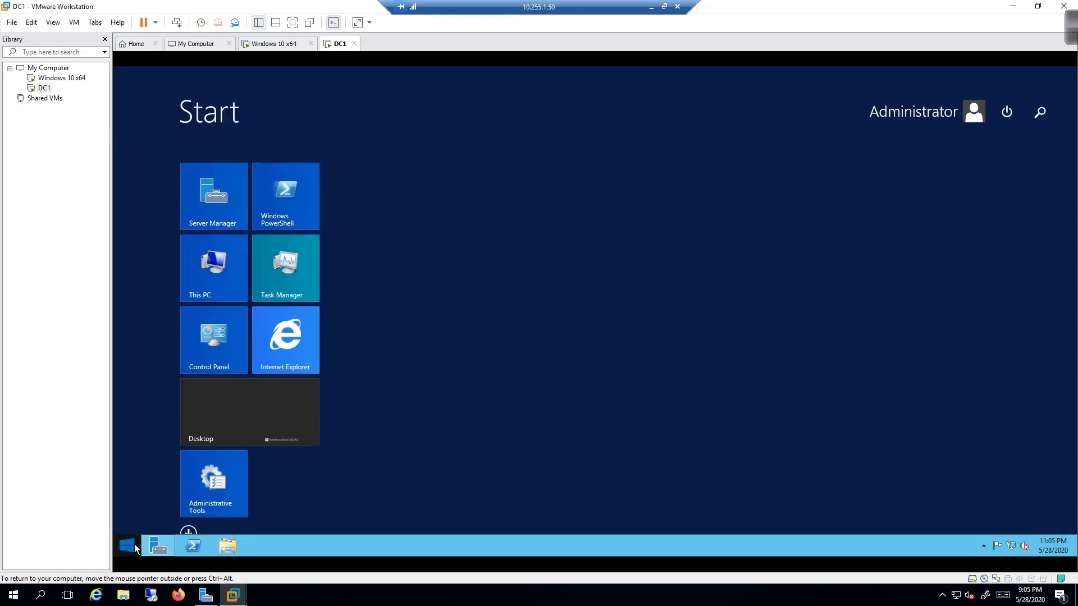
{"action": "left_click", "coordinate": [1007, 115]}
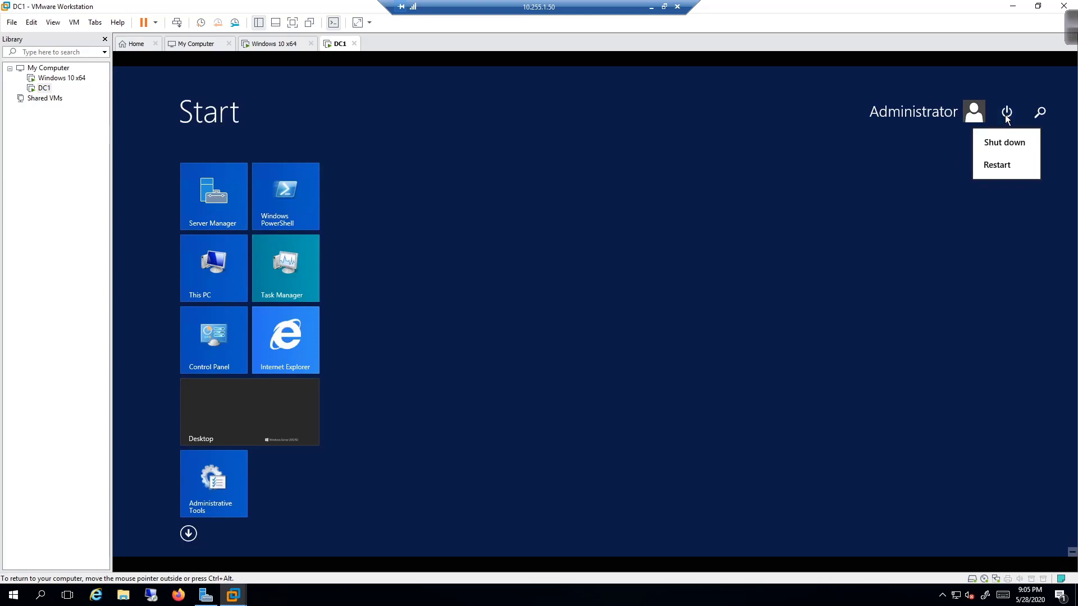
{"action": "left_click", "coordinate": [1006, 166]}
{"action": "left_click", "coordinate": [1023, 200]}
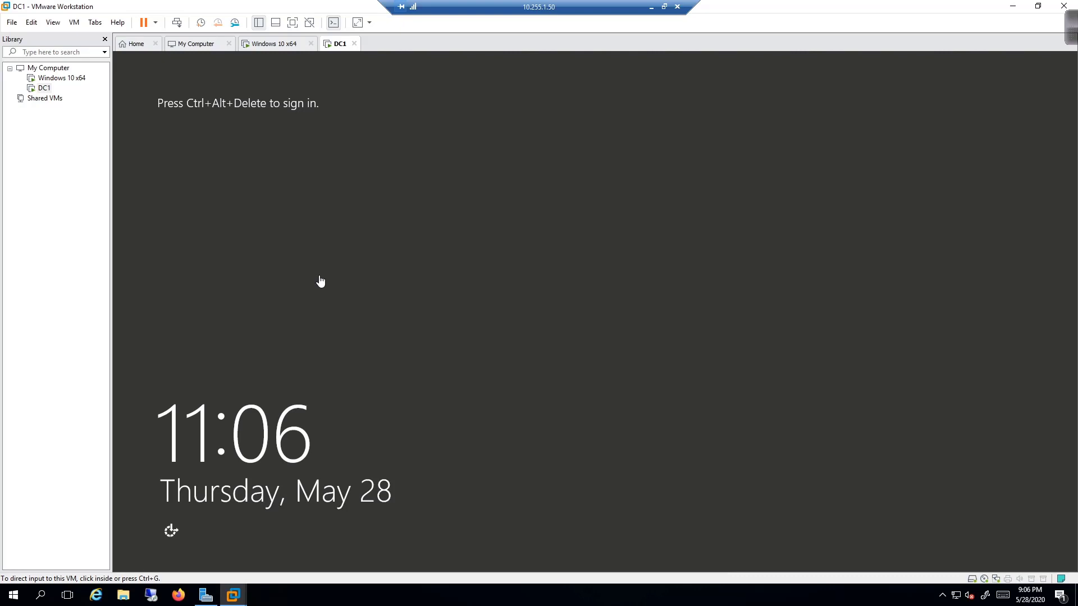
Send Ctrl+Alt+Del to DC1 and sign in as Administrator with the account password
{"action": "left_click", "coordinate": [342, 233]}
{"action": "right_click", "coordinate": [339, 44]}
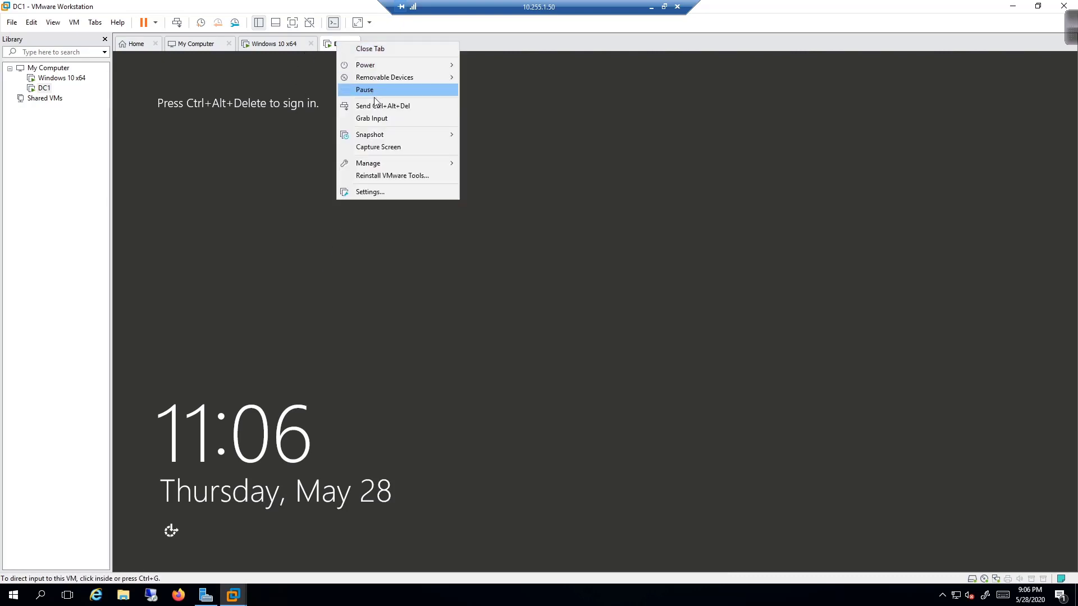
{"action": "left_click", "coordinate": [376, 106]}
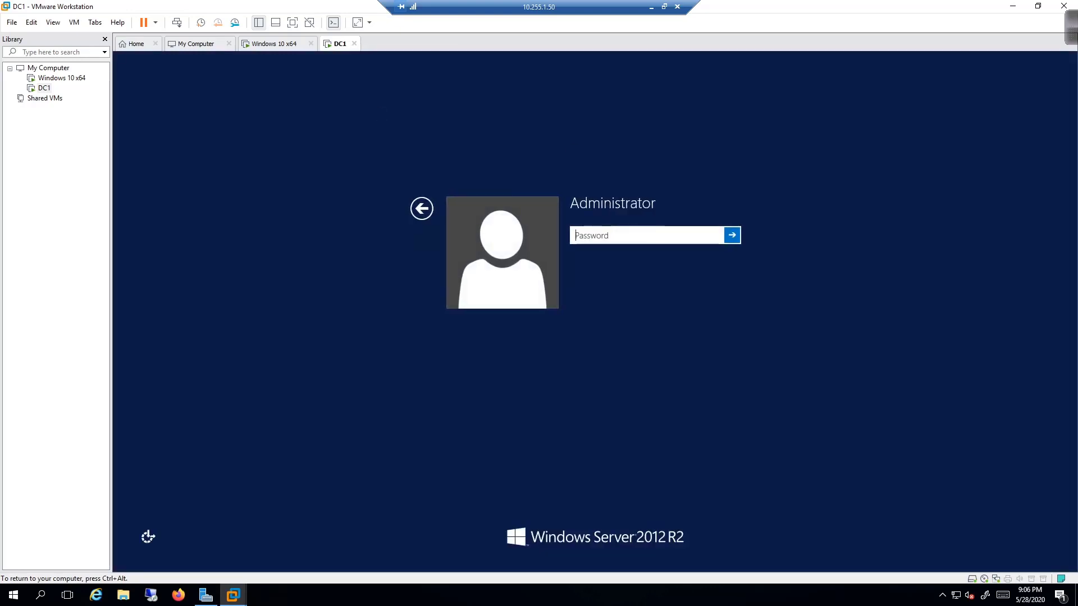
{"action": "key", "text": "Return"}
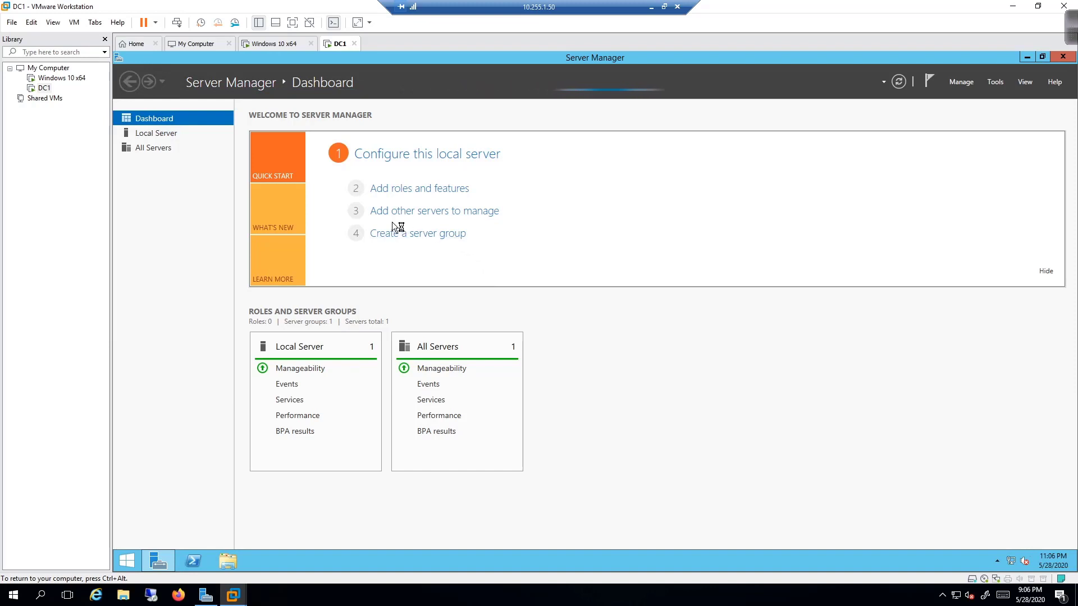
Check Local Server properties: name DC1, IP 10.255.1.51, Central Time, IE ESC Off
{"action": "left_click", "coordinate": [145, 134]}
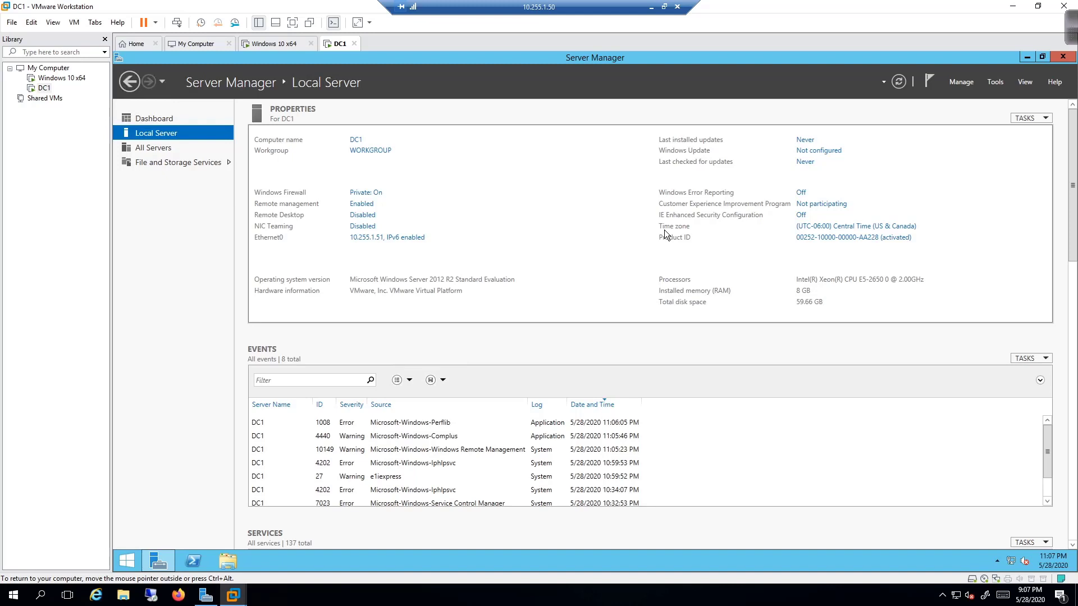
{"action": "key", "text": "ctrl+alt"}
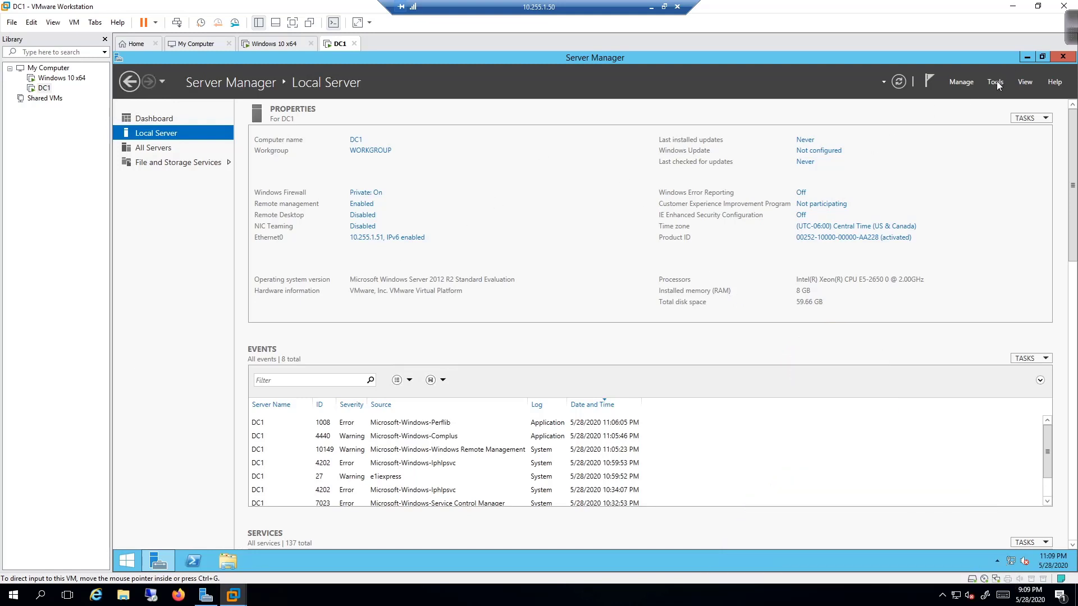
Start the Add Roles and Features wizard as a role-based installation targeting DC1
{"action": "left_click", "coordinate": [969, 85]}
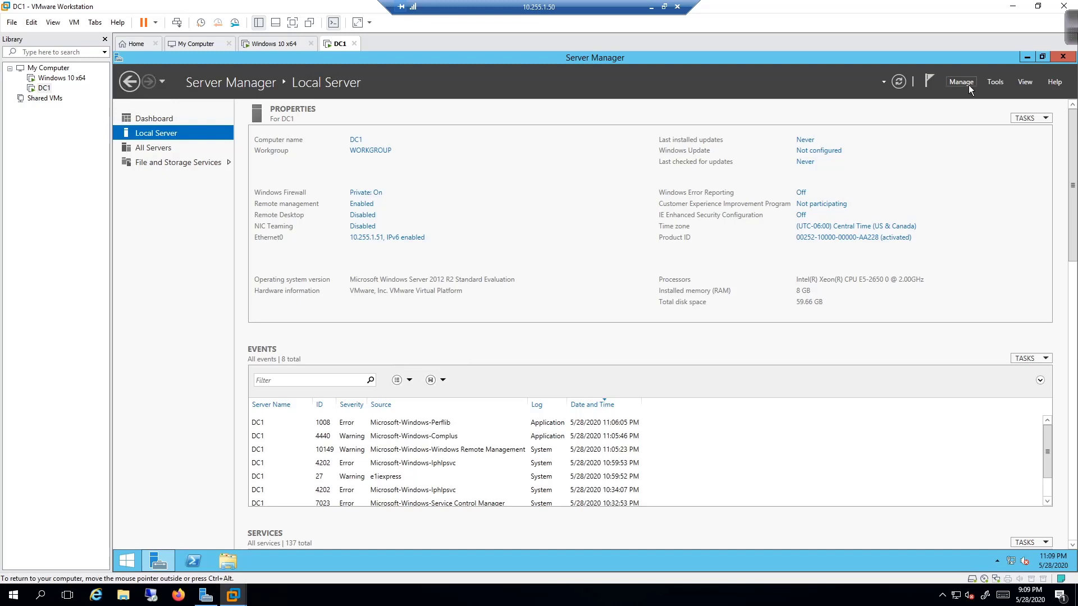
{"action": "left_click", "coordinate": [965, 83]}
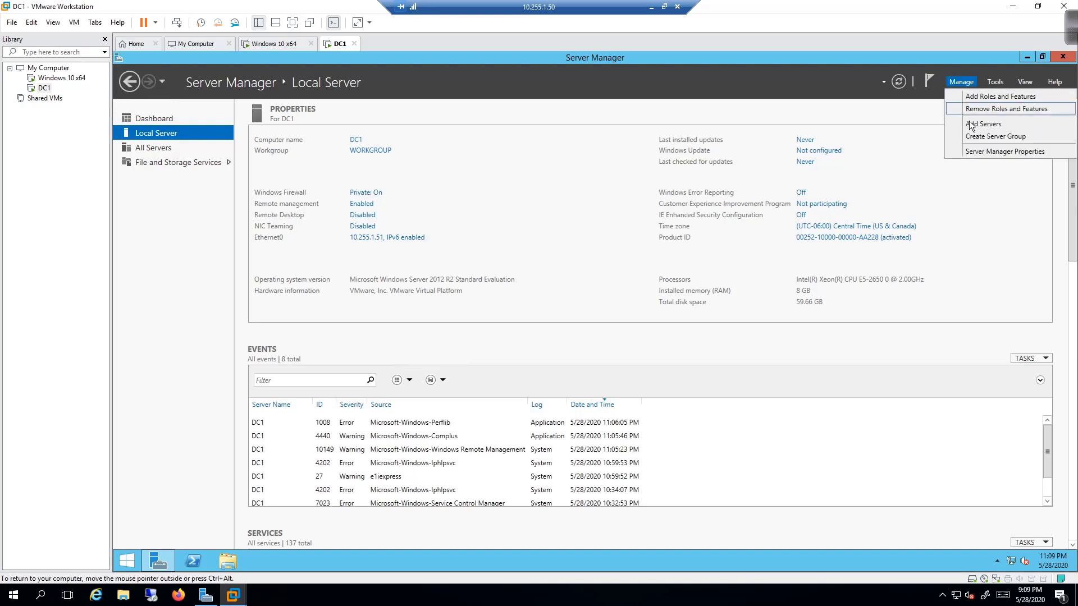
{"action": "left_click", "coordinate": [987, 98]}
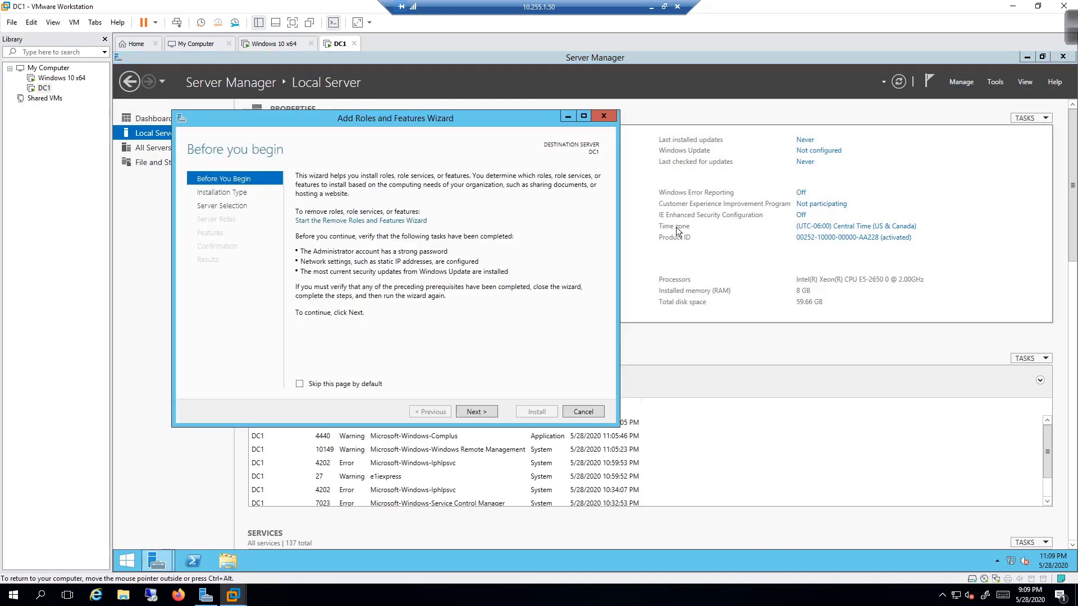
{"action": "left_click", "coordinate": [472, 415]}
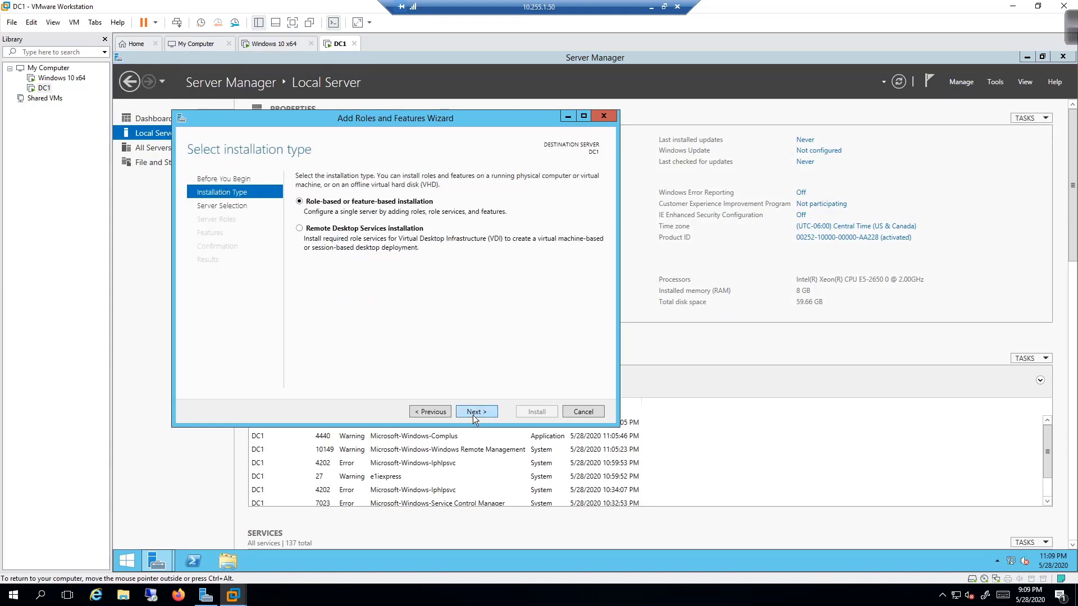
{"action": "left_click", "coordinate": [472, 412]}
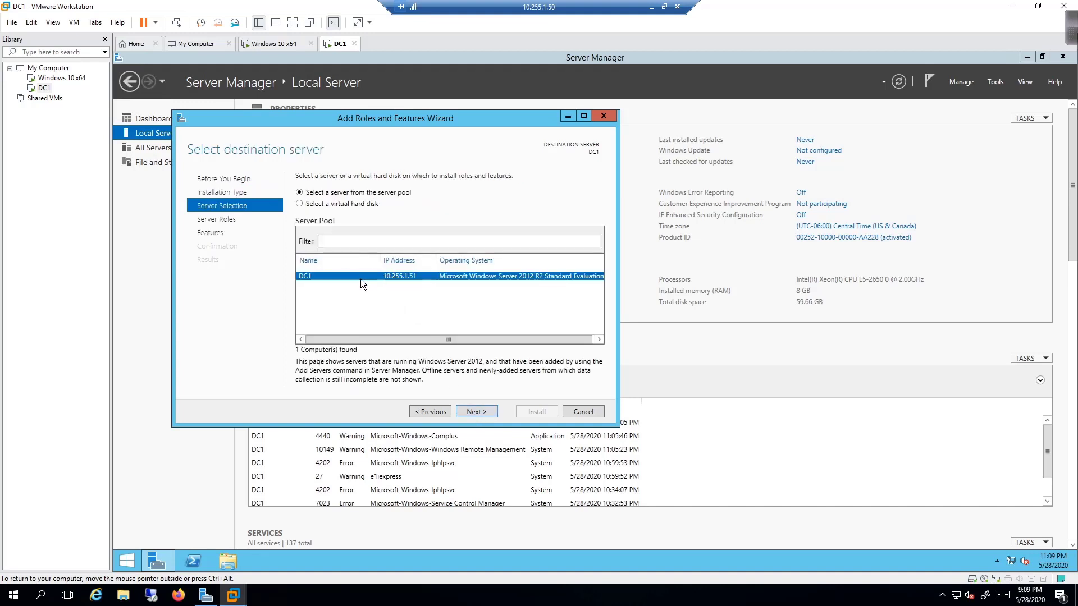
{"action": "left_click", "coordinate": [472, 412]}
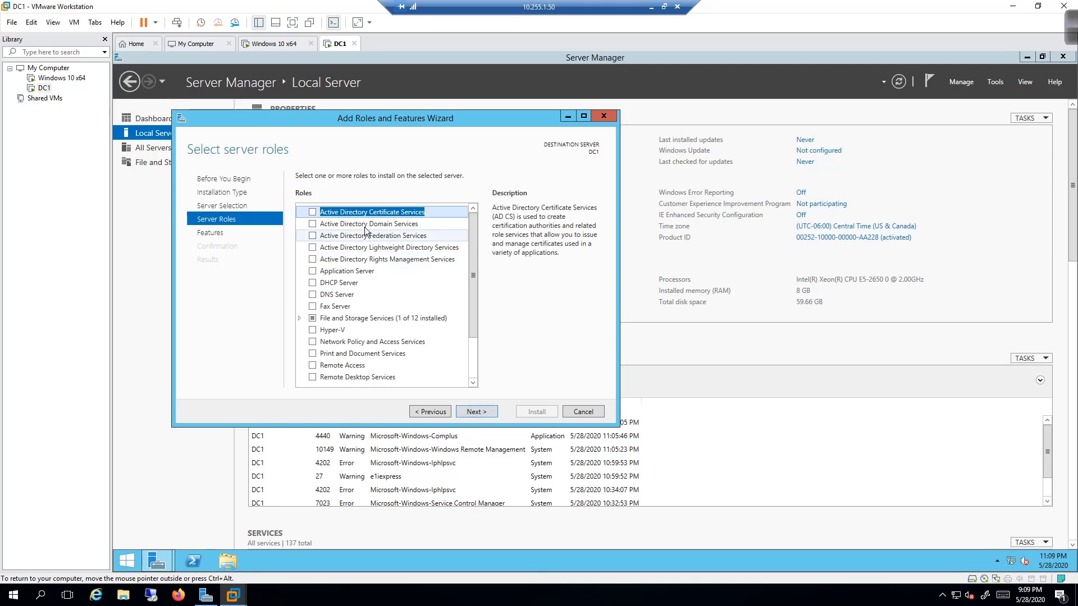
Select Active Directory Domain Services with its required management tools and continue to features
{"action": "left_click", "coordinate": [348, 225]}
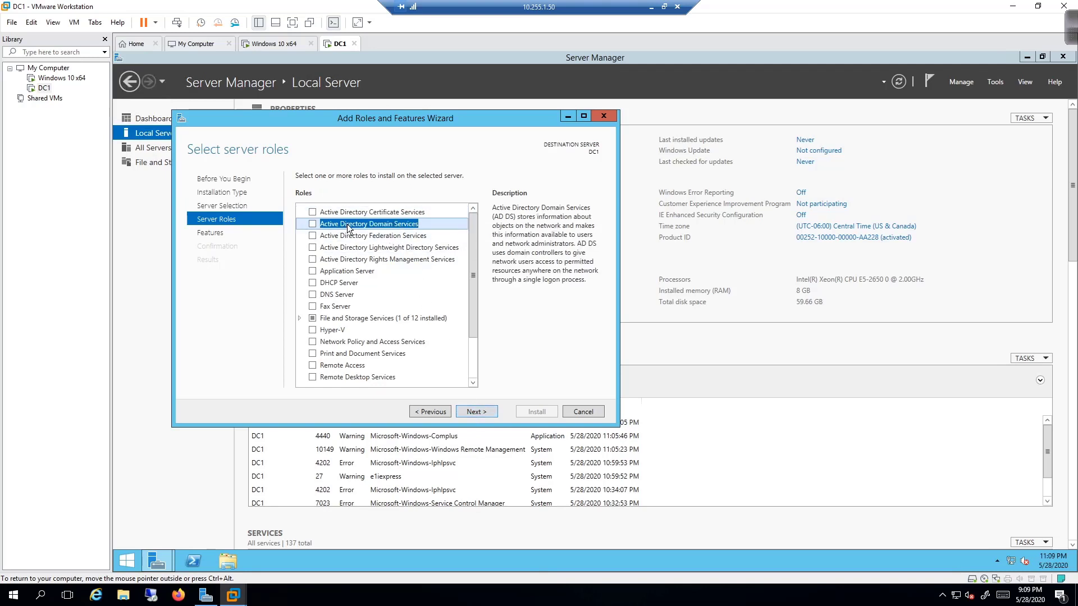
{"action": "left_click", "coordinate": [312, 224]}
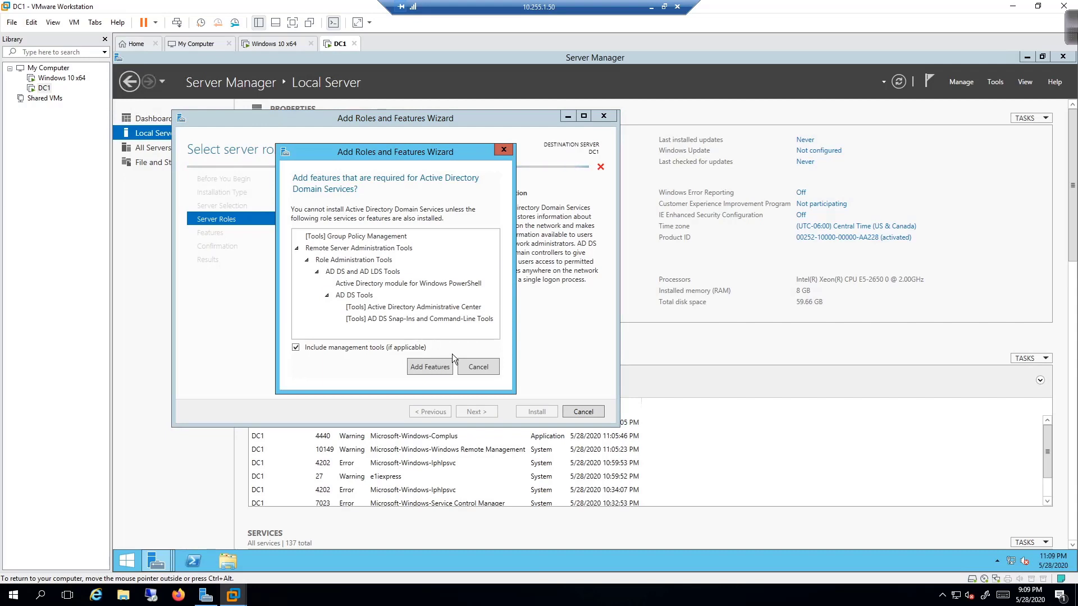
{"action": "left_click", "coordinate": [431, 368]}
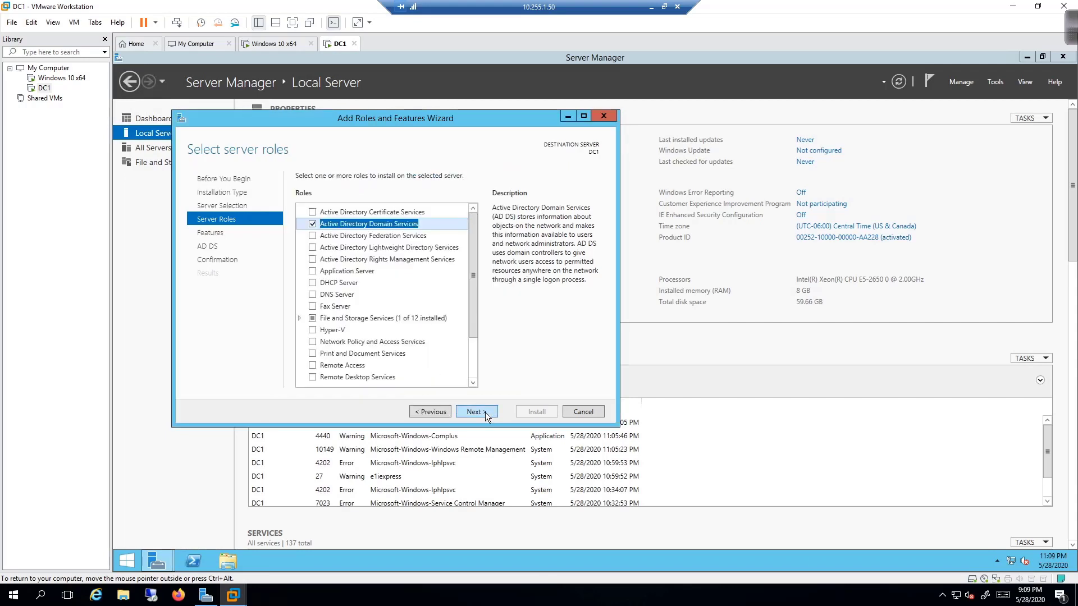
{"action": "left_click", "coordinate": [476, 412]}
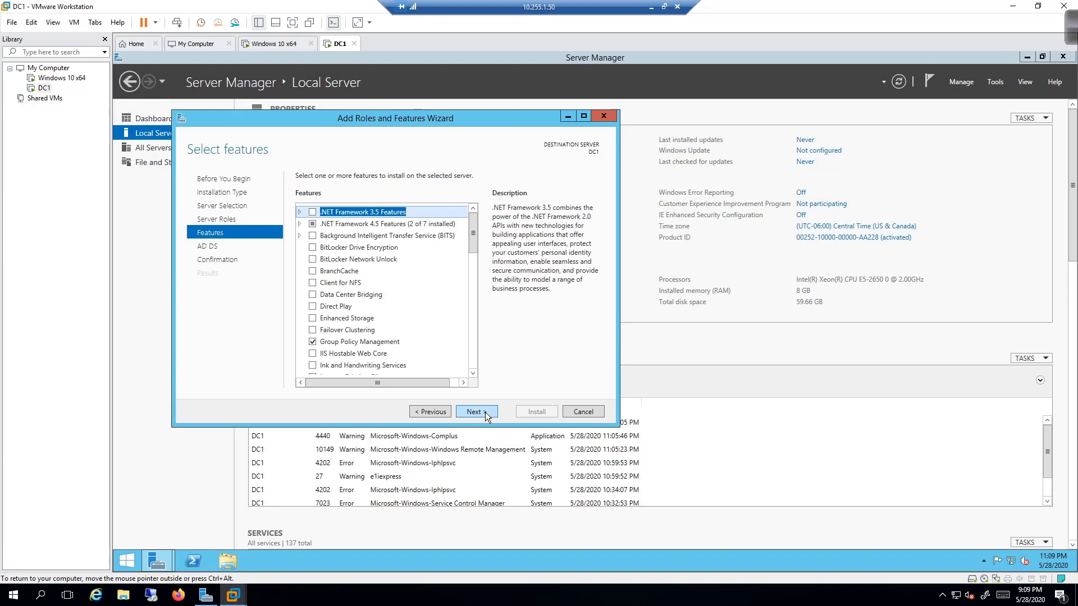
Leave the default features, including Group Policy Management, and advance to the AD DS page
{"action": "scroll", "coordinate": [406, 290], "scroll_direction": "down", "scroll_amount": 10}
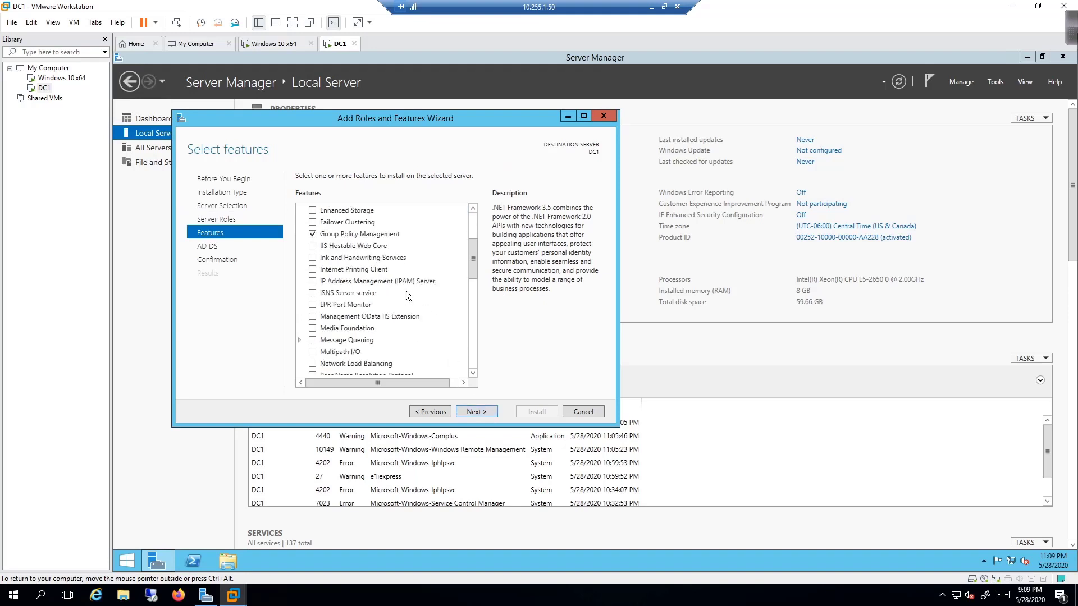
{"action": "scroll", "coordinate": [406, 291], "scroll_direction": "up", "scroll_amount": 2}
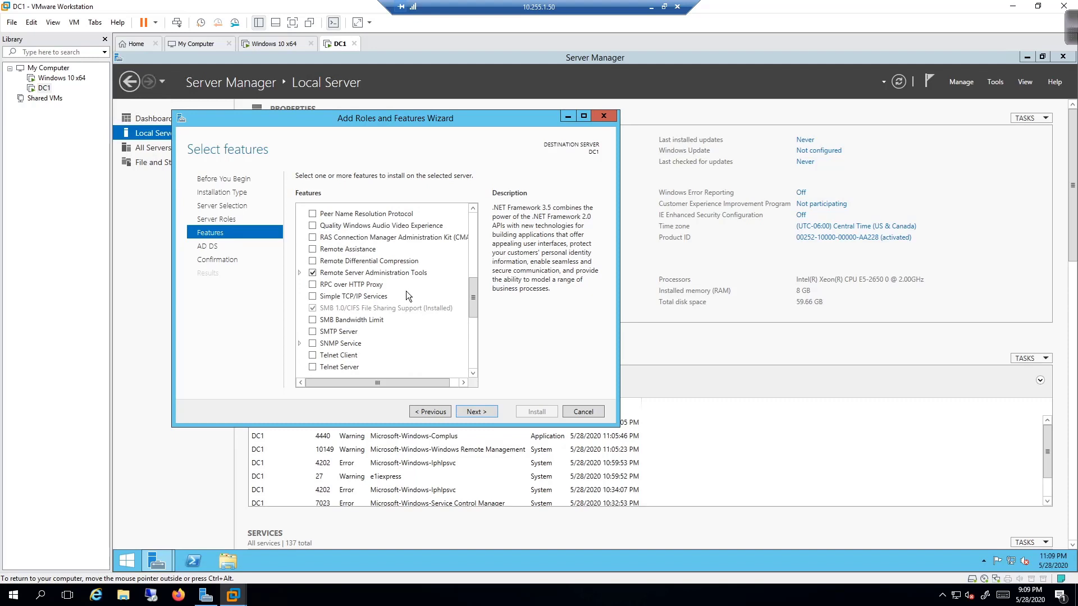
{"action": "scroll", "coordinate": [406, 291], "scroll_direction": "up", "scroll_amount": 8}
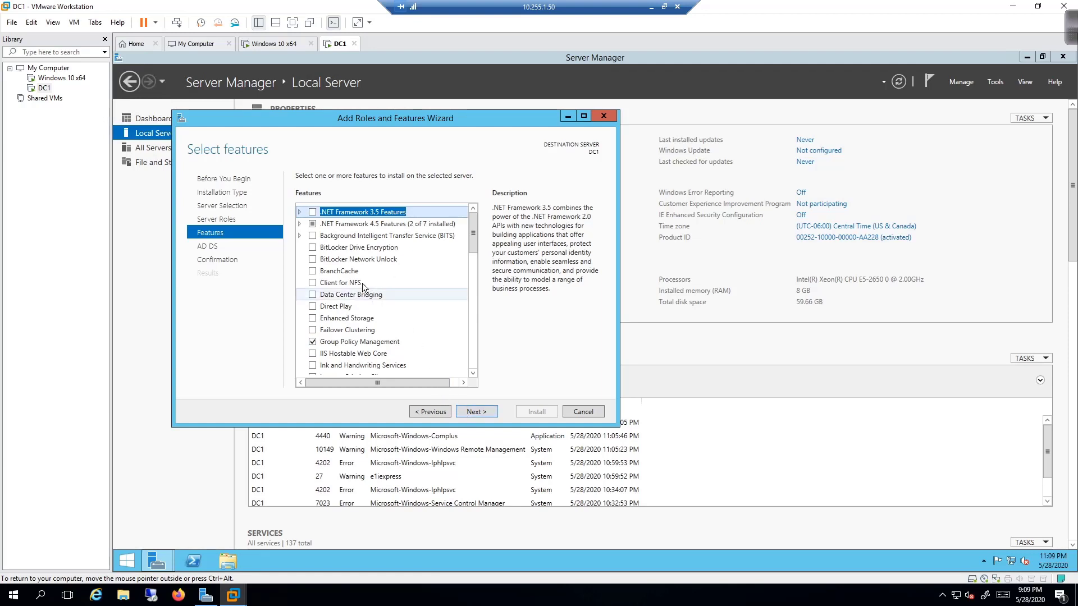
{"action": "scroll", "coordinate": [362, 284], "scroll_direction": "down", "scroll_amount": 4}
{"action": "scroll", "coordinate": [375, 284], "scroll_direction": "down", "scroll_amount": 10}
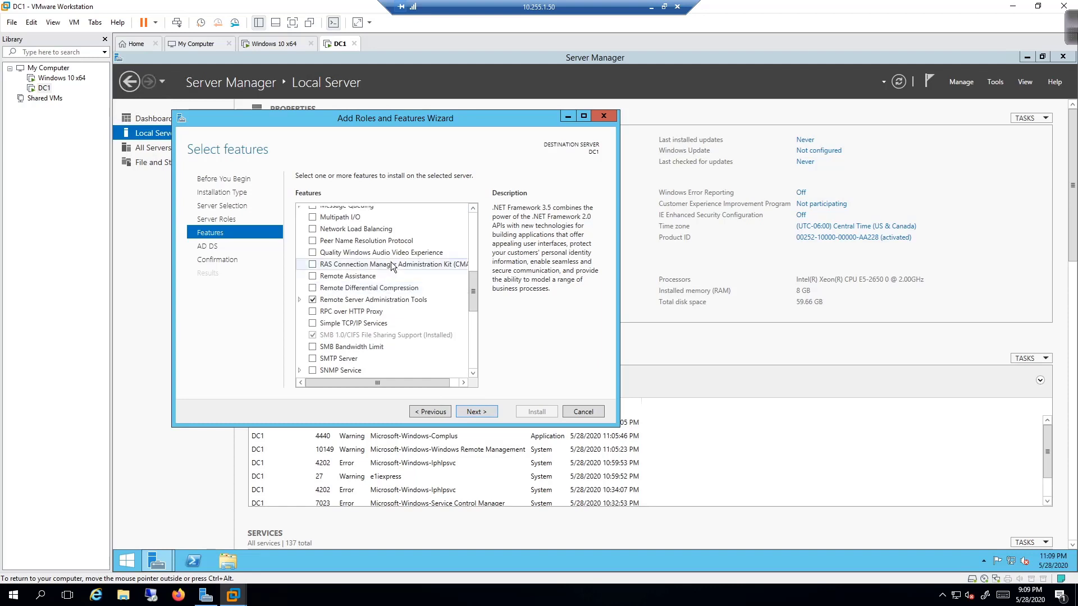
{"action": "scroll", "coordinate": [387, 292], "scroll_direction": "up", "scroll_amount": 12}
{"action": "scroll", "coordinate": [381, 292], "scroll_direction": "up", "scroll_amount": 1}
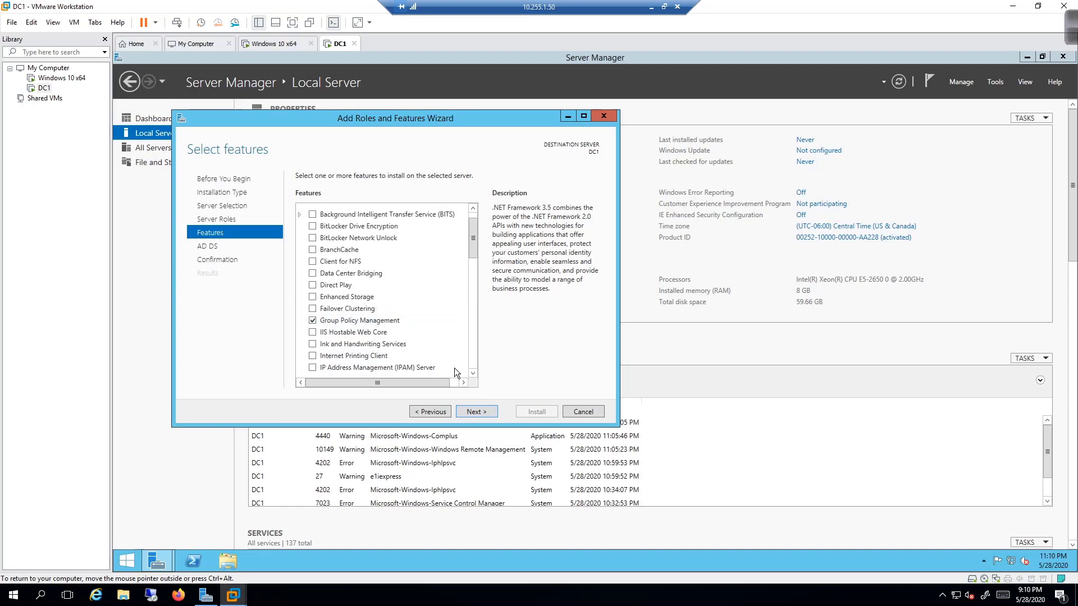
{"action": "left_click", "coordinate": [474, 411]}
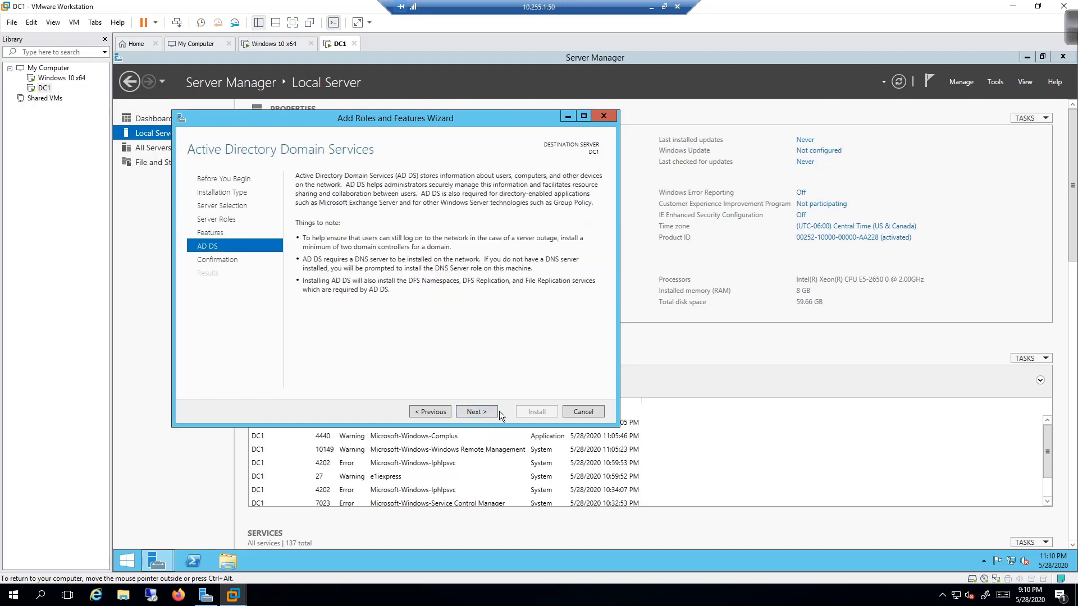
Confirm and run the AD DS role installation on DC1, then check the pending notifications
{"action": "left_click", "coordinate": [487, 412]}
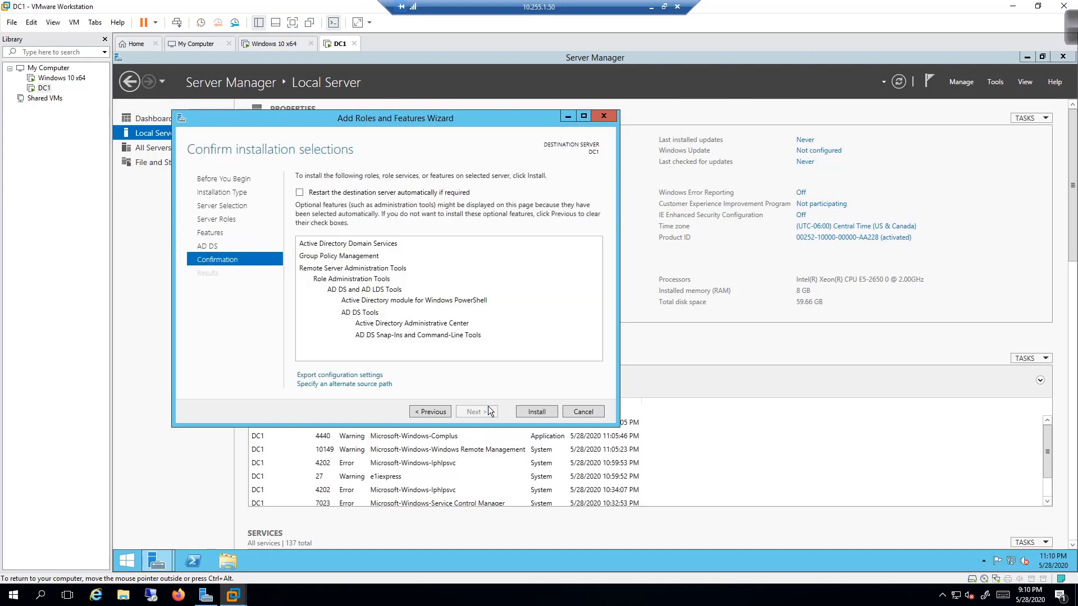
{"action": "left_click", "coordinate": [534, 412]}
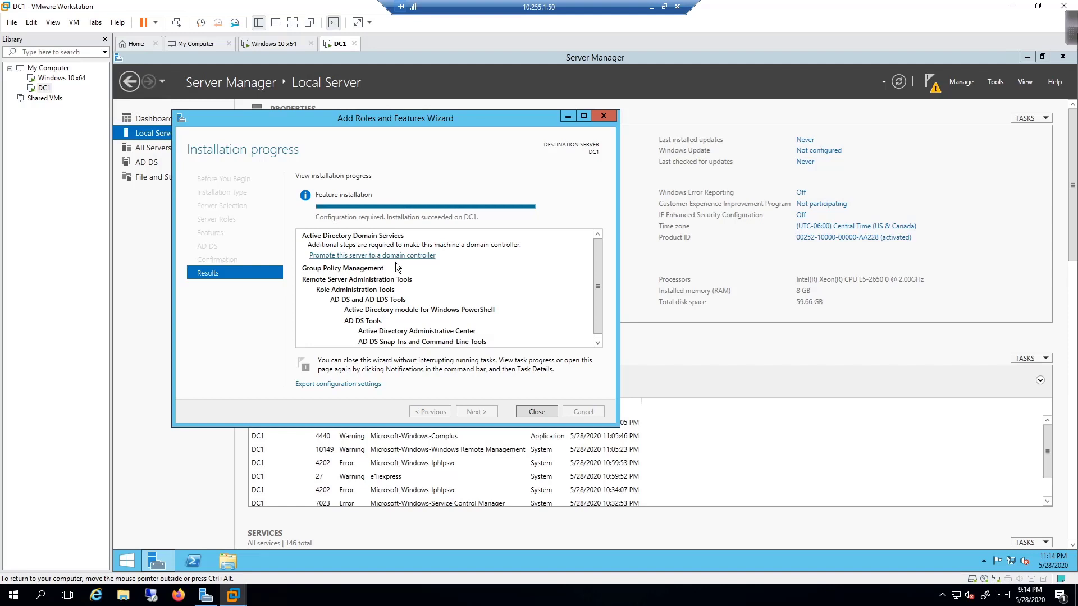
{"action": "left_click", "coordinate": [935, 89]}
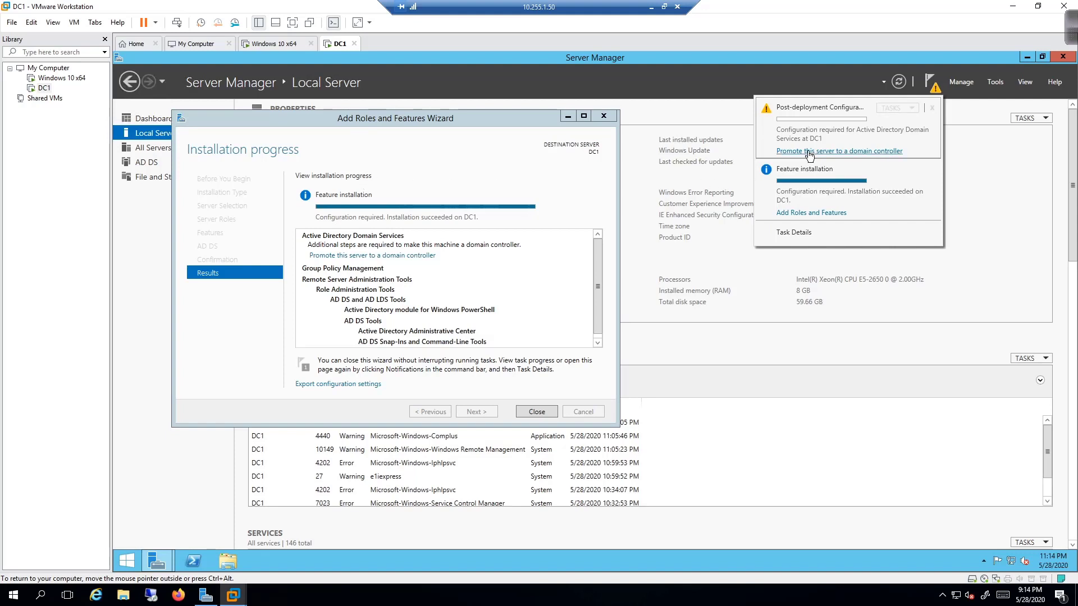
Choose to promote DC1 to a domain controller from the installation results
{"action": "left_click", "coordinate": [416, 256]}
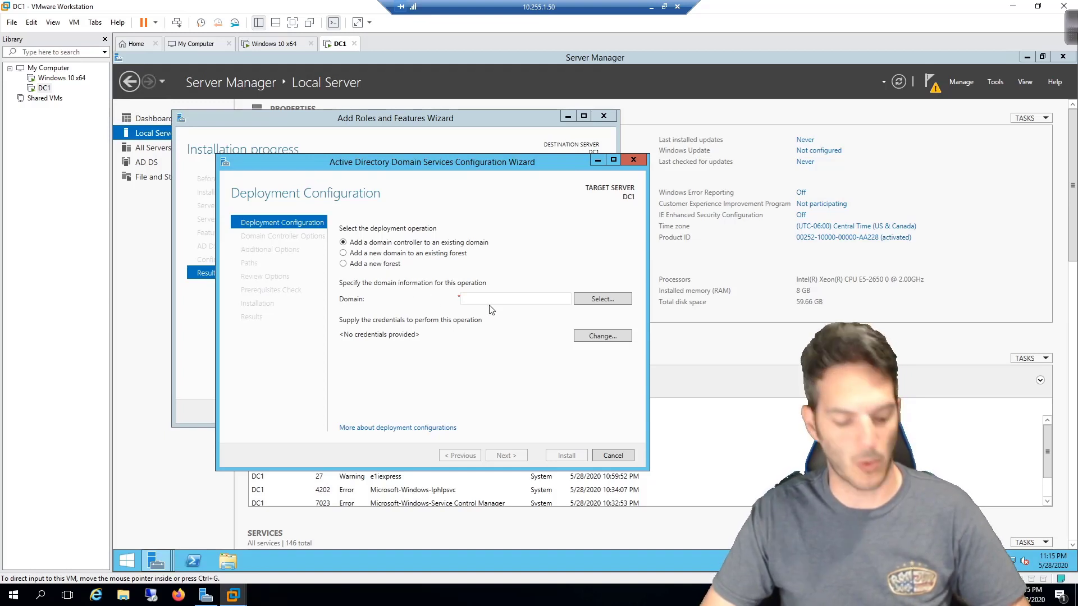
Create a new forest with root domain name lab.local
{"action": "left_click", "coordinate": [396, 267]}
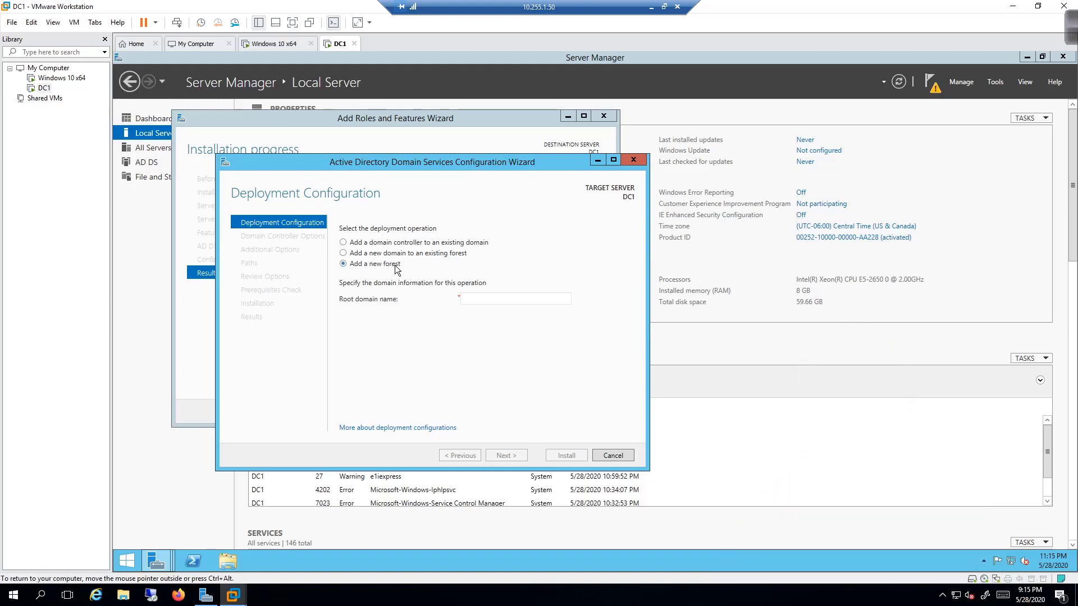
{"action": "left_click", "coordinate": [482, 299]}
{"action": "type", "text": "lab.local"}
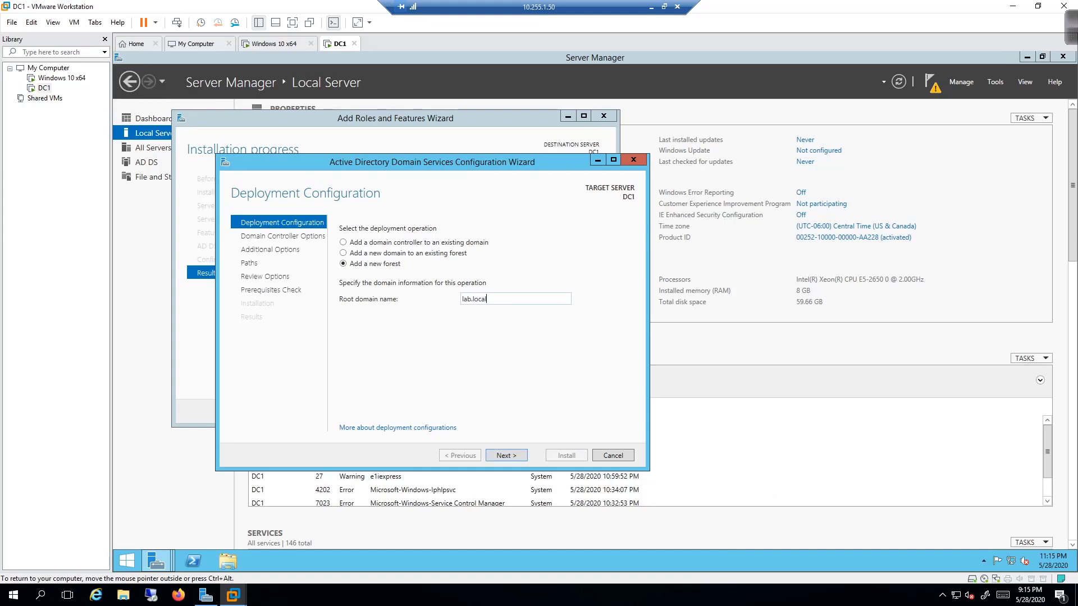
{"action": "left_click", "coordinate": [516, 455]}
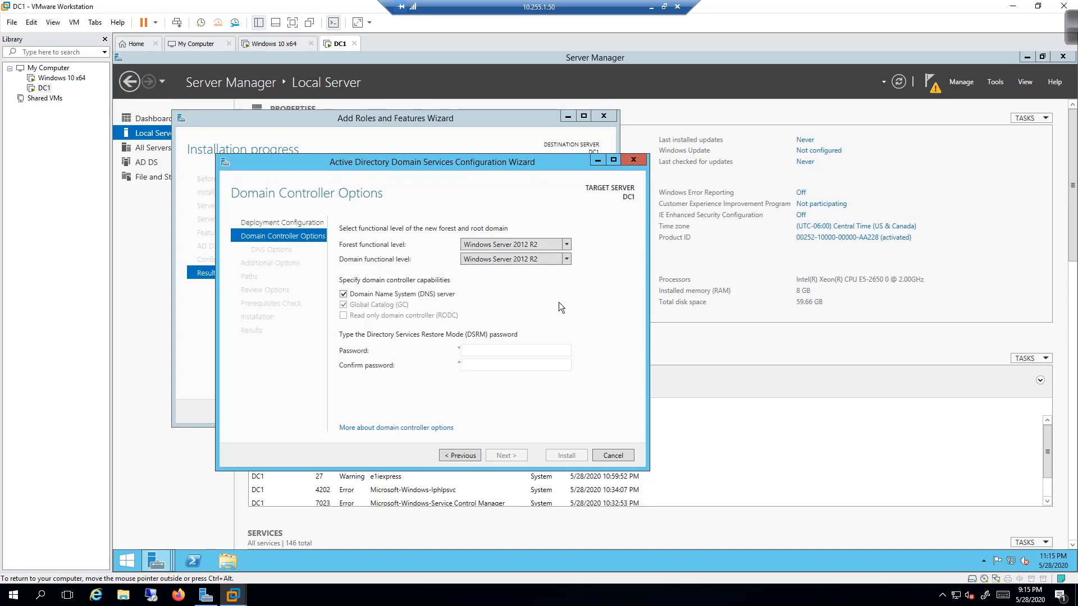
Keep Windows Server 2012 R2 functional levels and set the DSRM password
{"action": "left_click", "coordinate": [566, 245]}
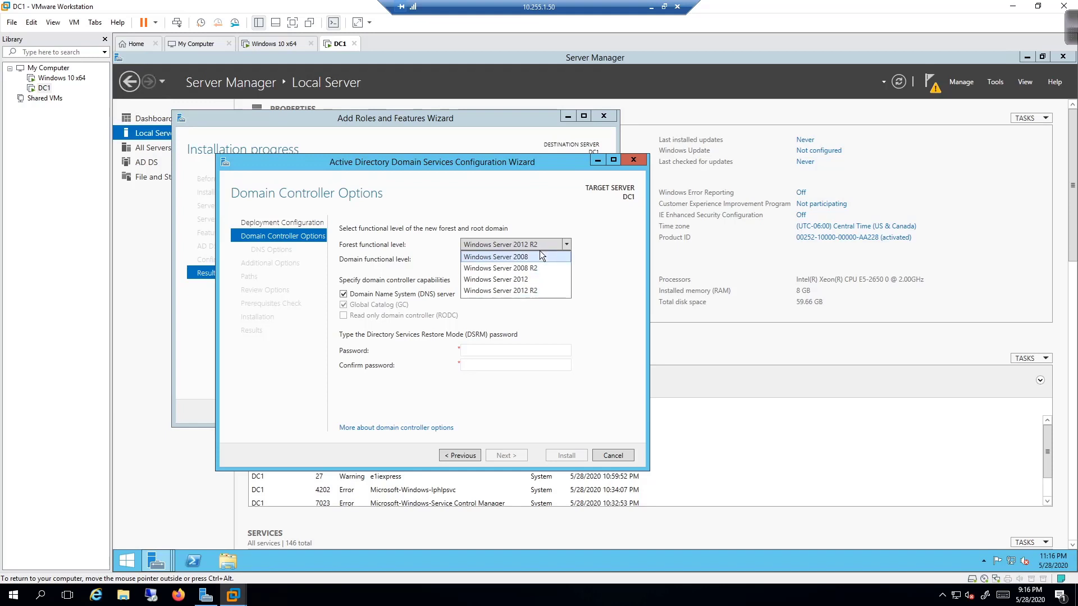
{"action": "left_click", "coordinate": [535, 323]}
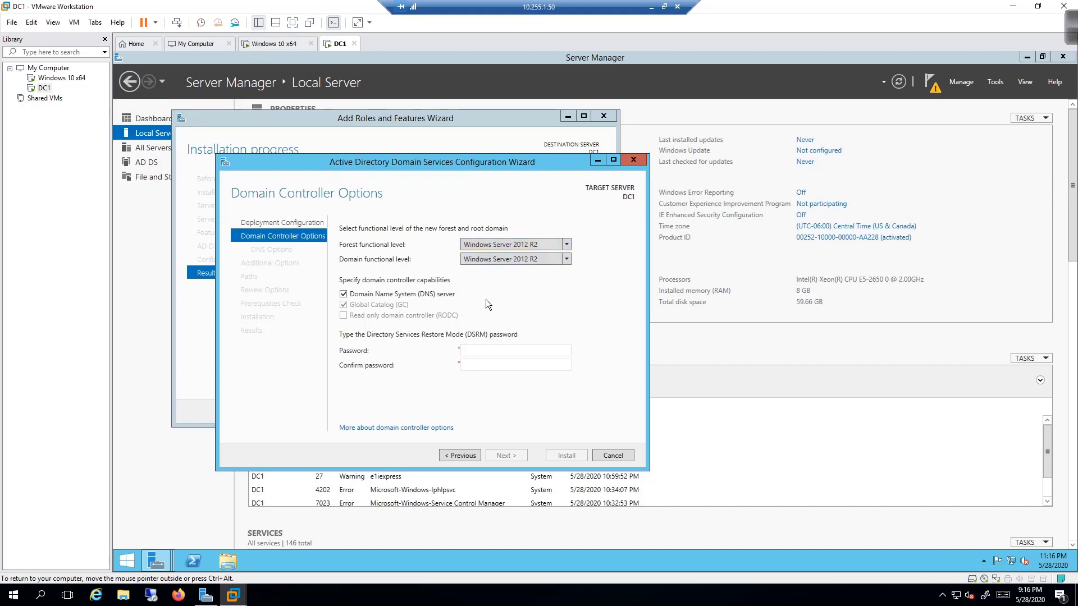
{"action": "key", "text": "Tab"}
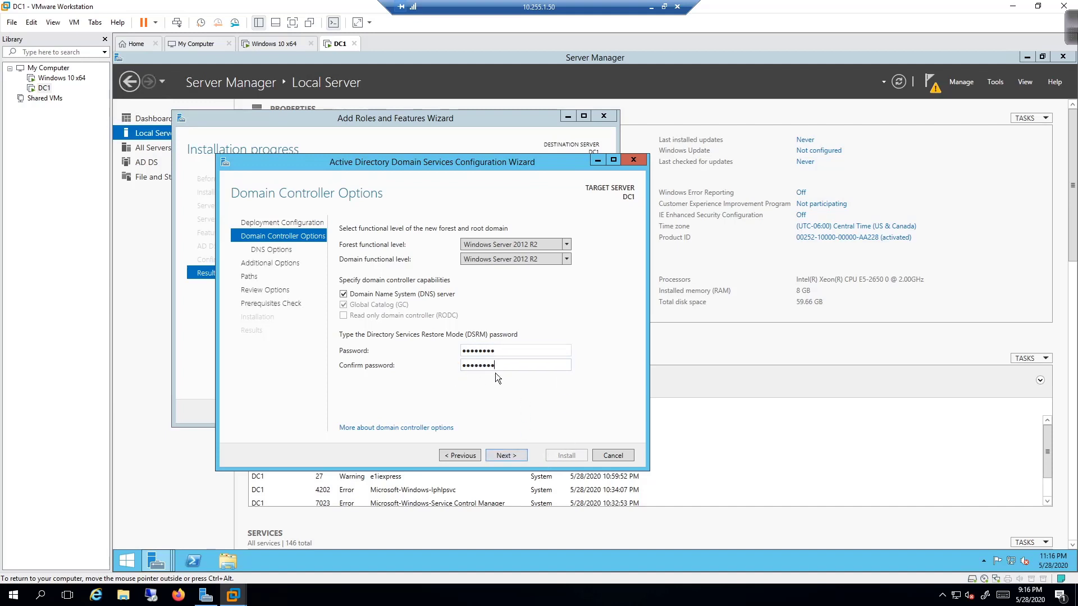
{"action": "left_click", "coordinate": [497, 456]}
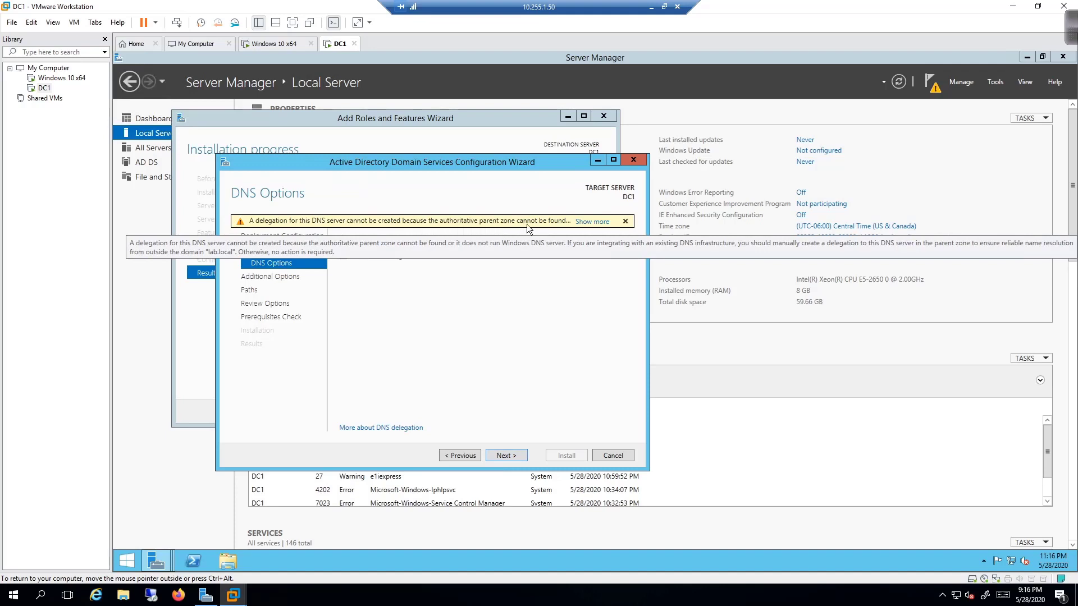
Accept DNS delegation skip, NetBIOS name LAB, and default database and log paths
{"action": "left_click", "coordinate": [517, 456]}
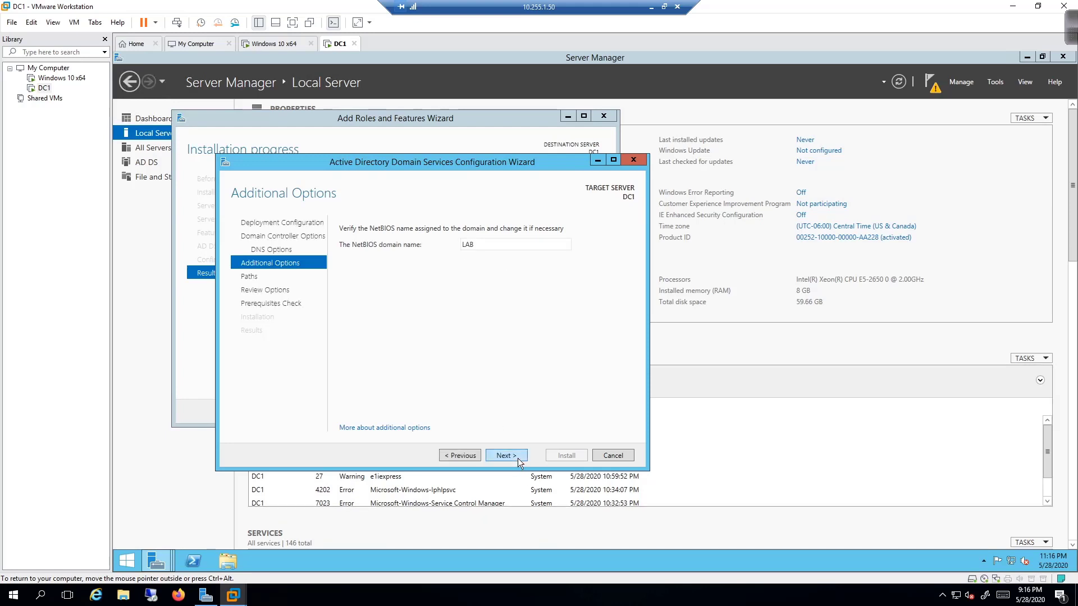
{"action": "left_click", "coordinate": [518, 458]}
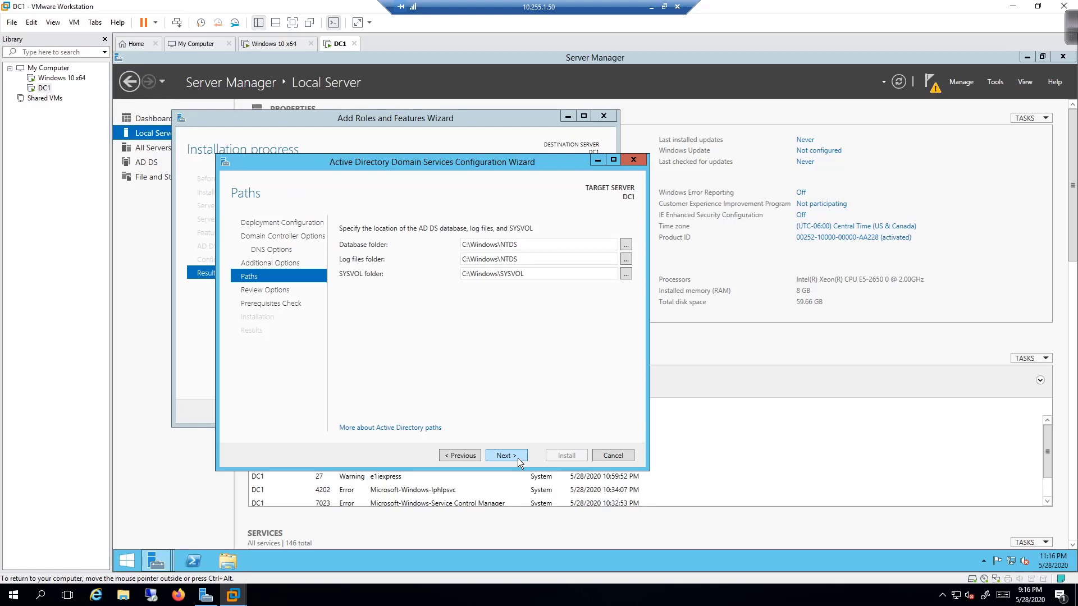
{"action": "left_click", "coordinate": [518, 458]}
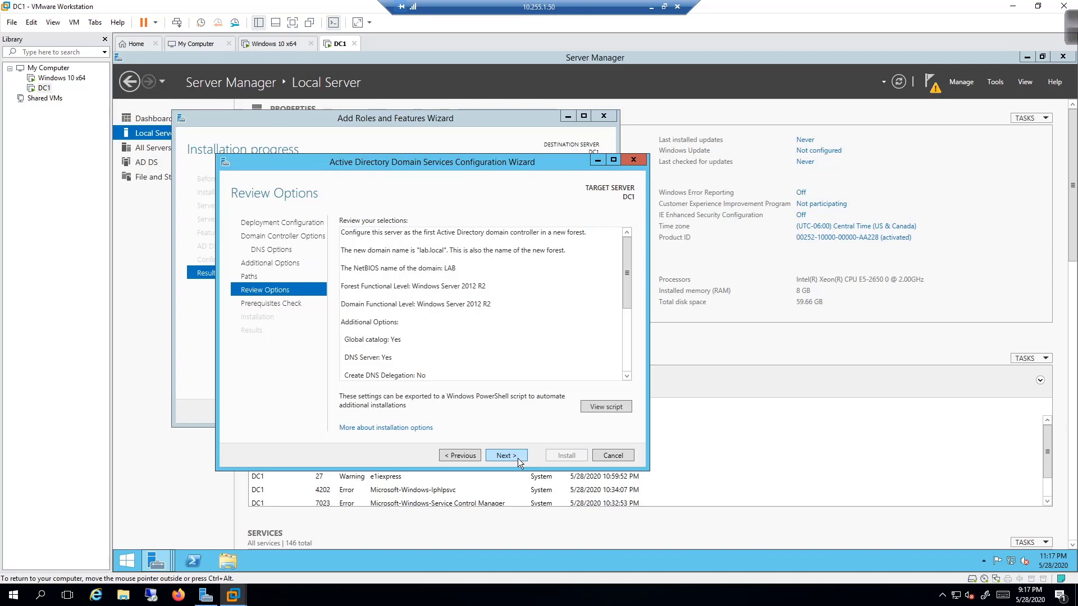
{"action": "left_click", "coordinate": [518, 458]}
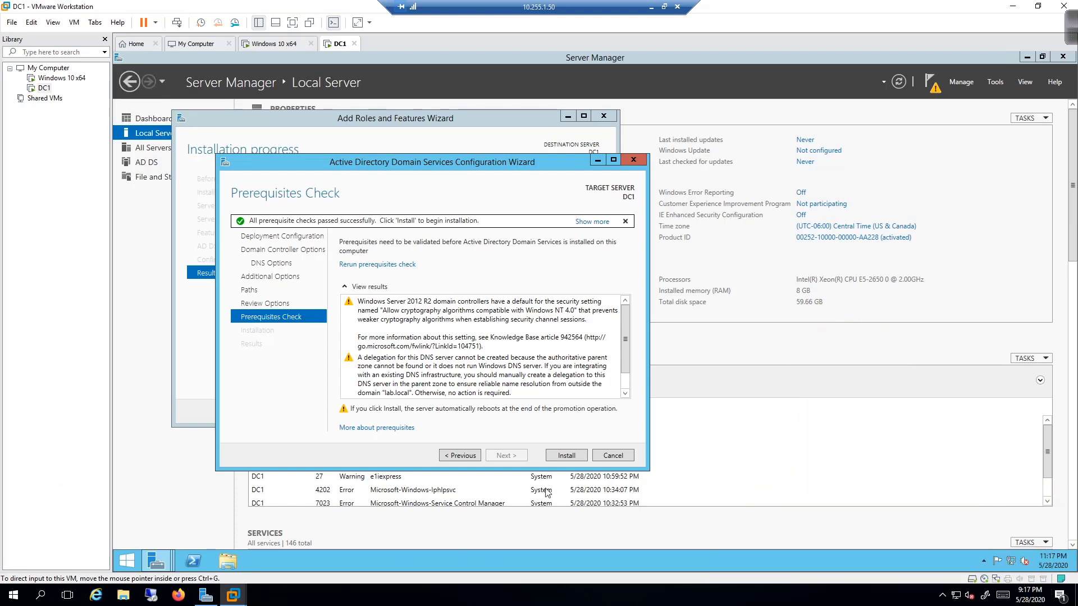
Install AD DS to make DC1 a lab.local domain controller and close both wizards
{"action": "left_click", "coordinate": [566, 456]}
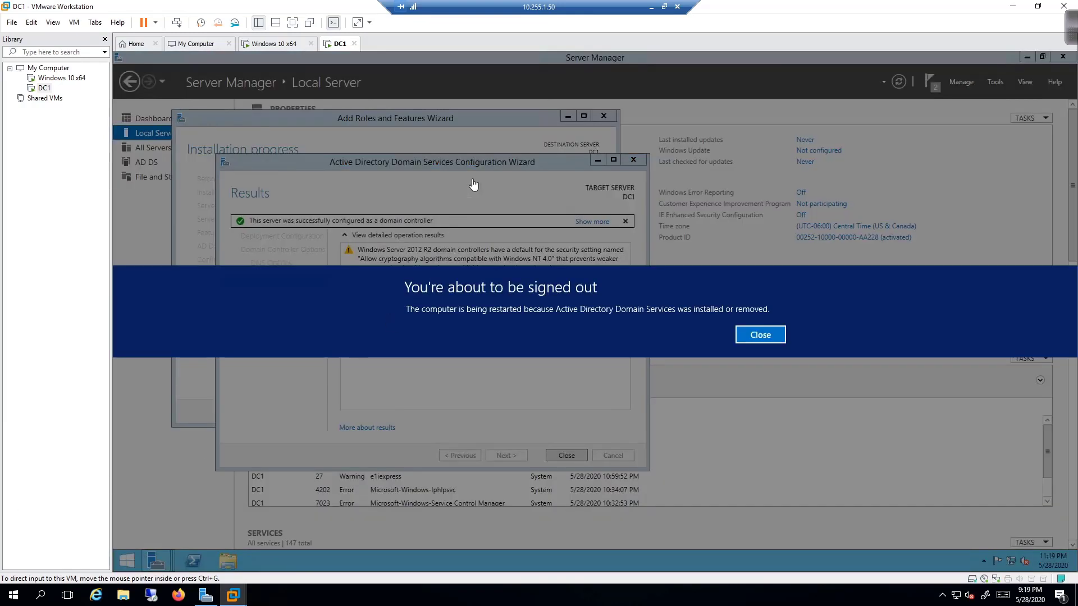
{"action": "left_click", "coordinate": [759, 335]}
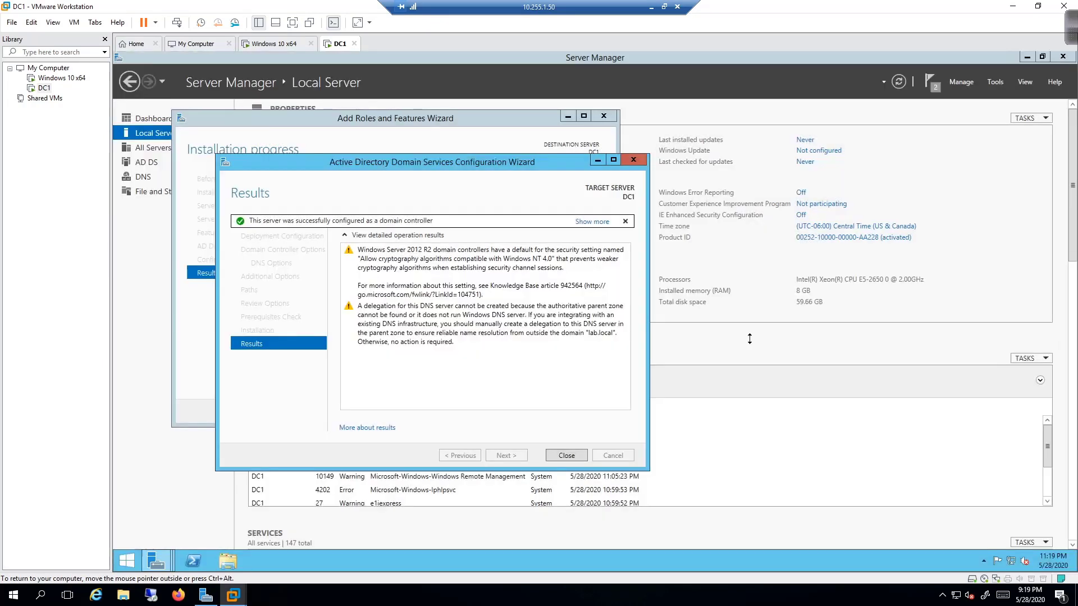
{"action": "left_click", "coordinate": [566, 455]}
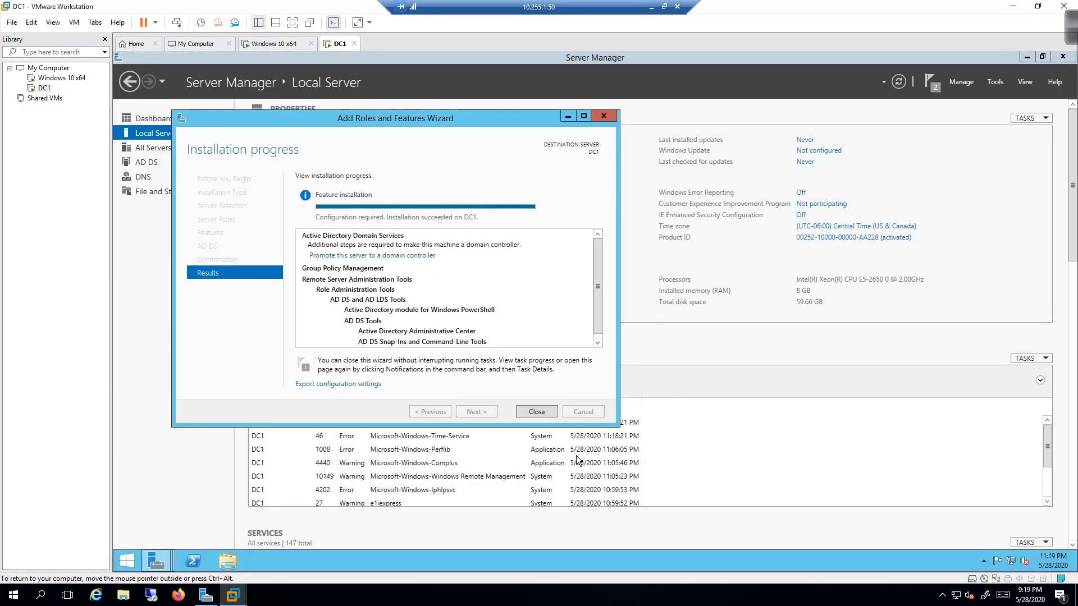
{"action": "left_click", "coordinate": [534, 411]}
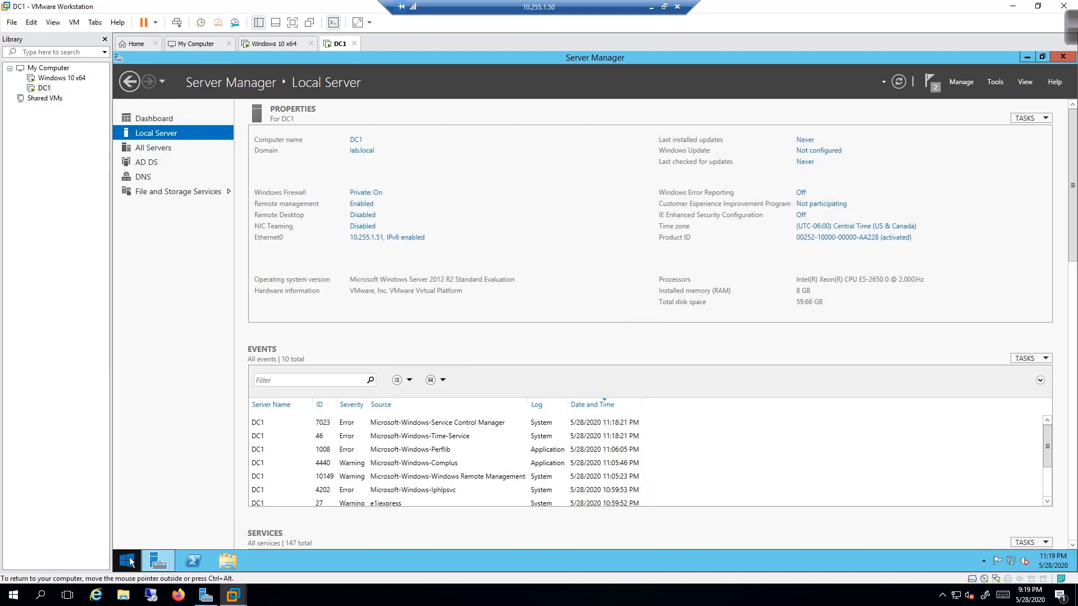
{"action": "left_click", "coordinate": [129, 561]}
Restart the DC1 virtual machine
{"action": "left_click", "coordinate": [1006, 96]}
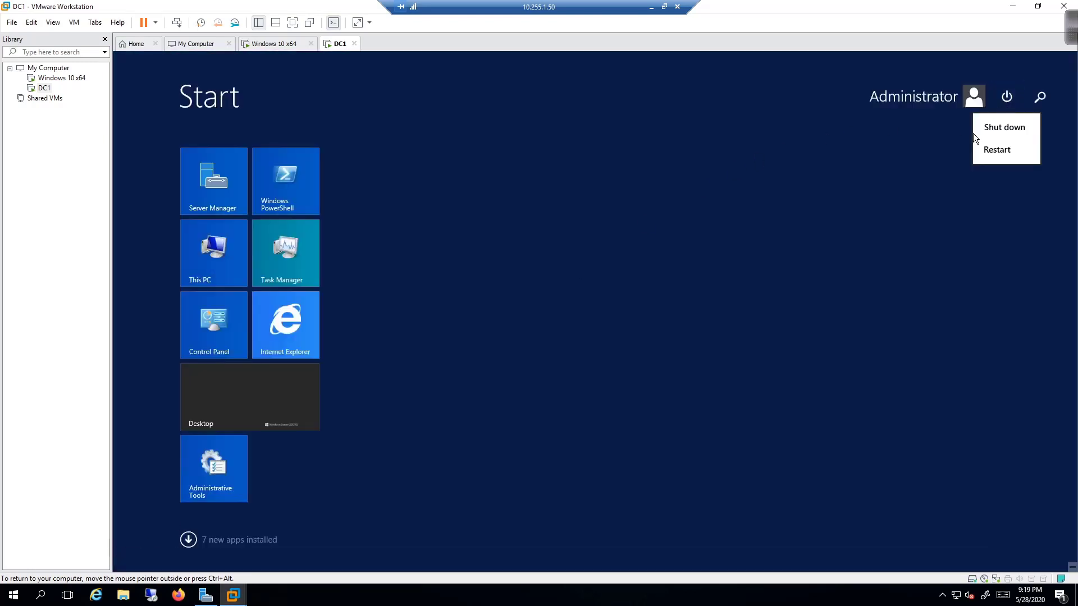
{"action": "left_click", "coordinate": [998, 150]}
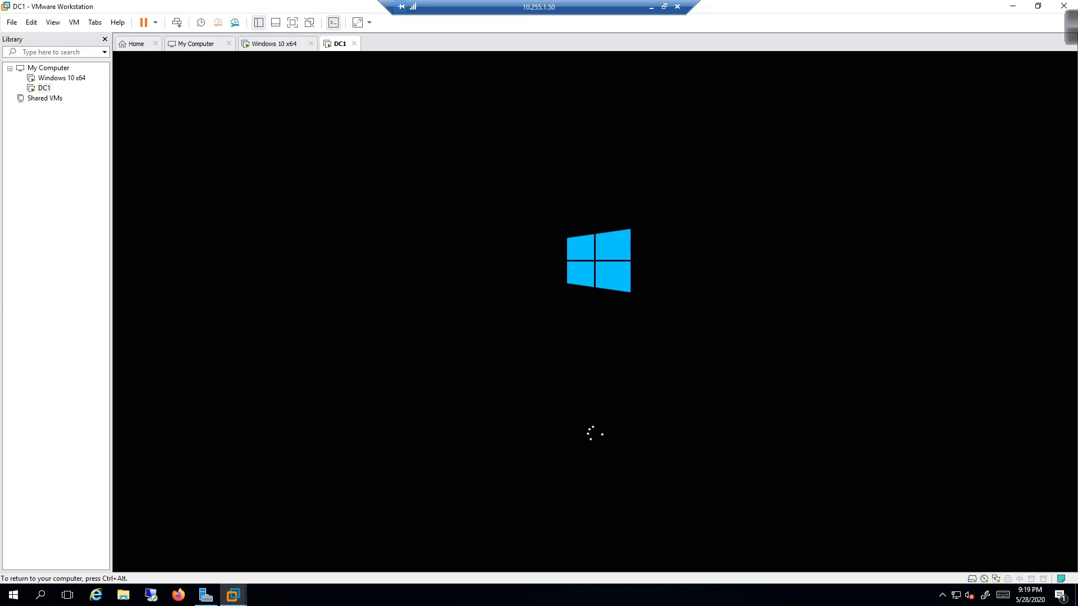
{"action": "key", "text": "ctrl+alt"}
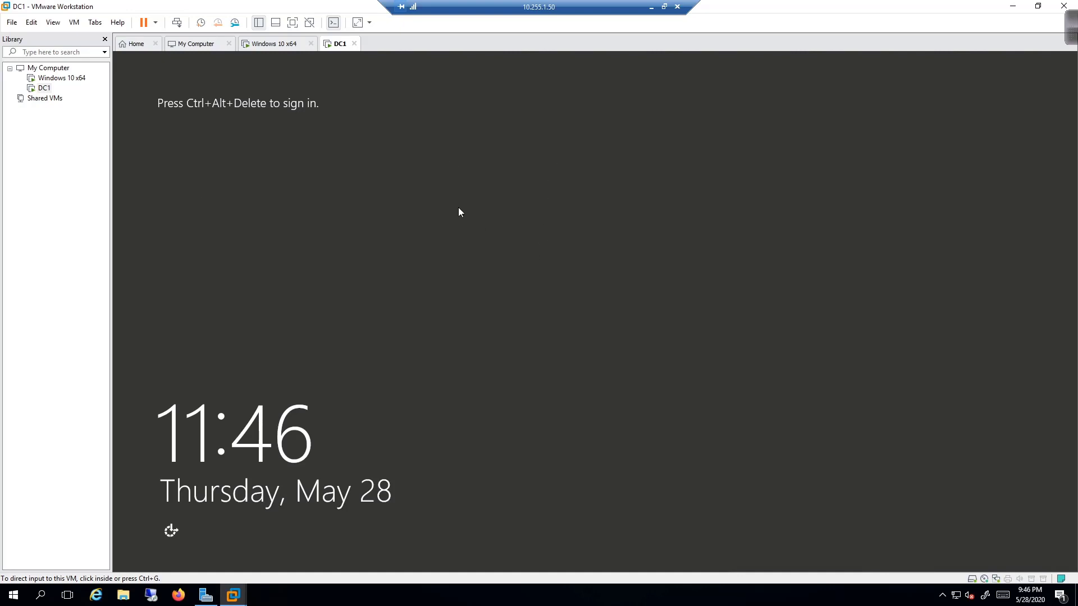
Sign back into DC1 as the domain administrator using Send Ctrl+Alt+Del
{"action": "left_click", "coordinate": [409, 162]}
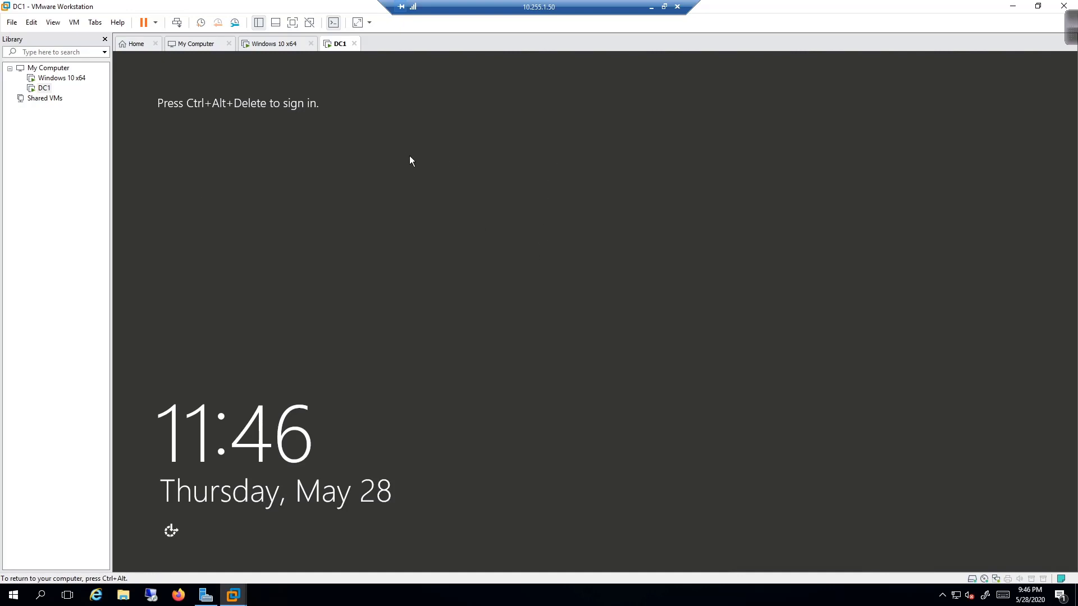
{"action": "right_click", "coordinate": [337, 47]}
{"action": "left_click", "coordinate": [368, 111]}
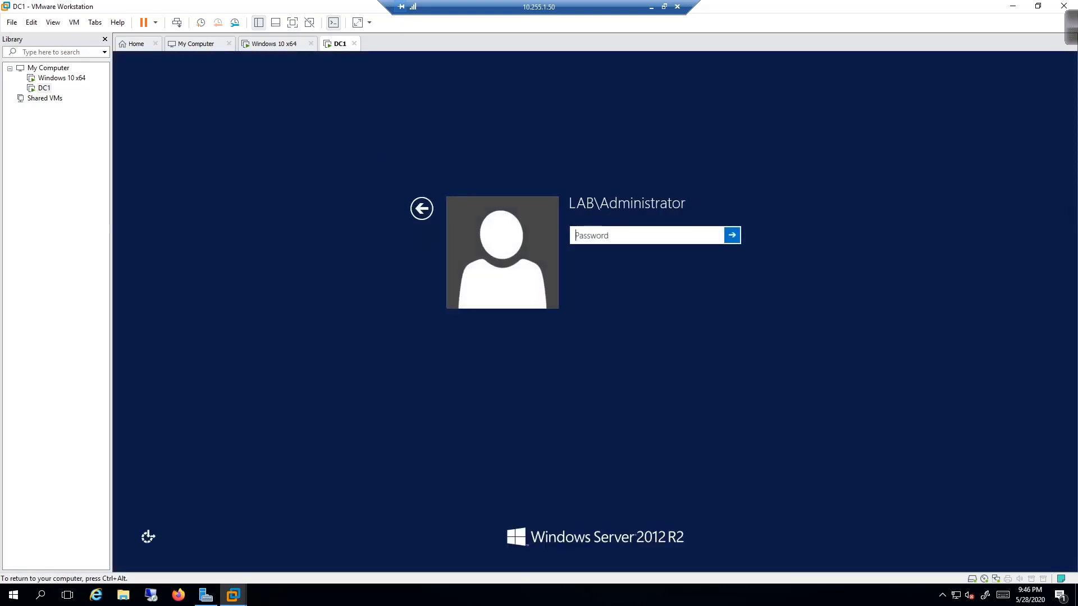
{"action": "key", "text": "Return"}
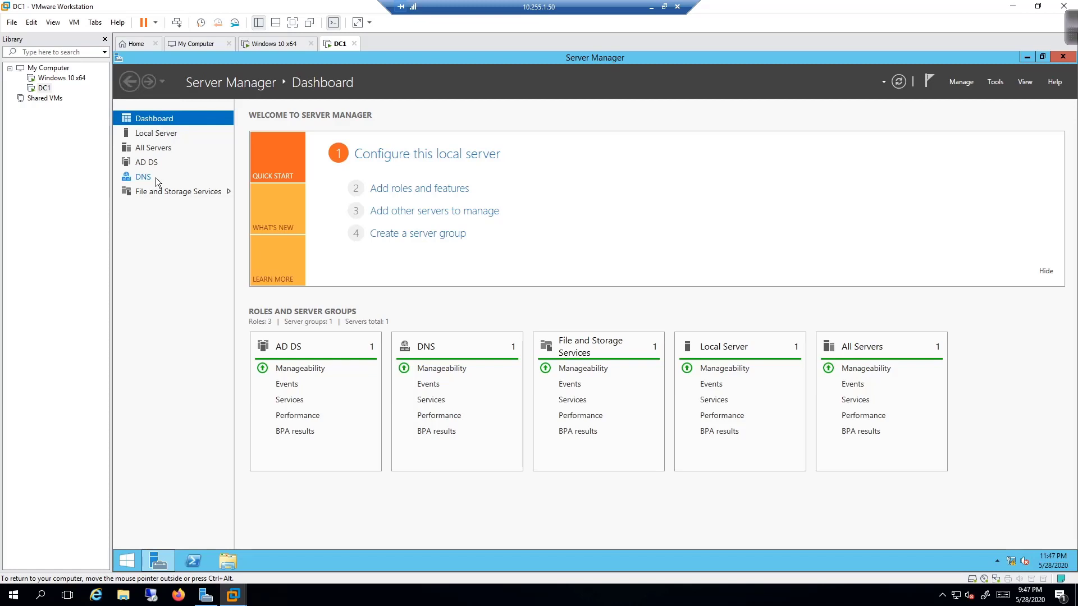
{"action": "left_click", "coordinate": [975, 84]}
Launch Active Directory Users and Computers and select Administrator in lab.local's Users container
{"action": "left_click", "coordinate": [995, 83]}
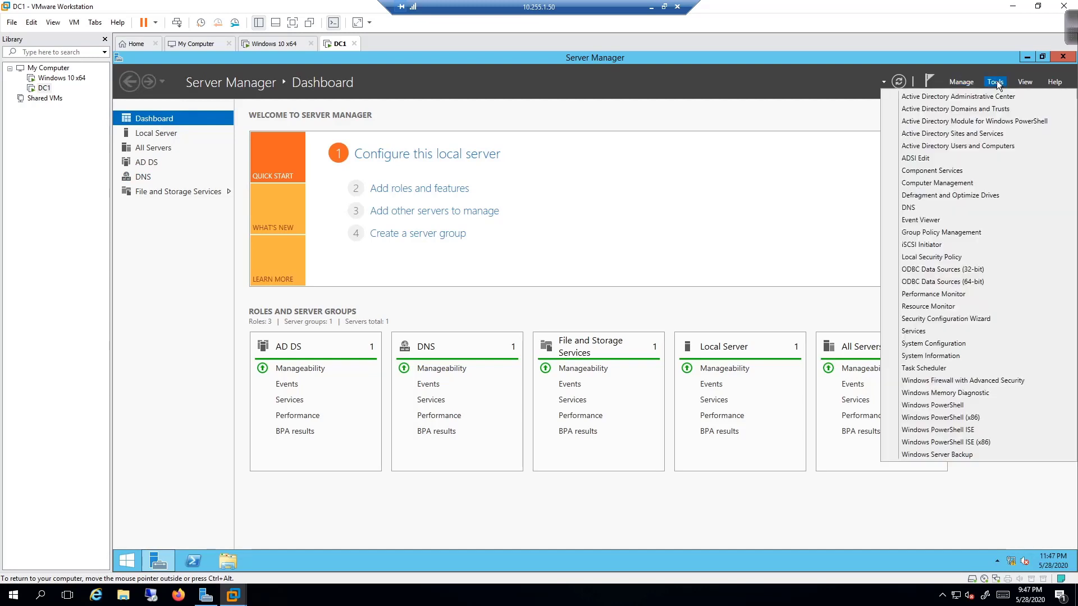
{"action": "left_click", "coordinate": [972, 146]}
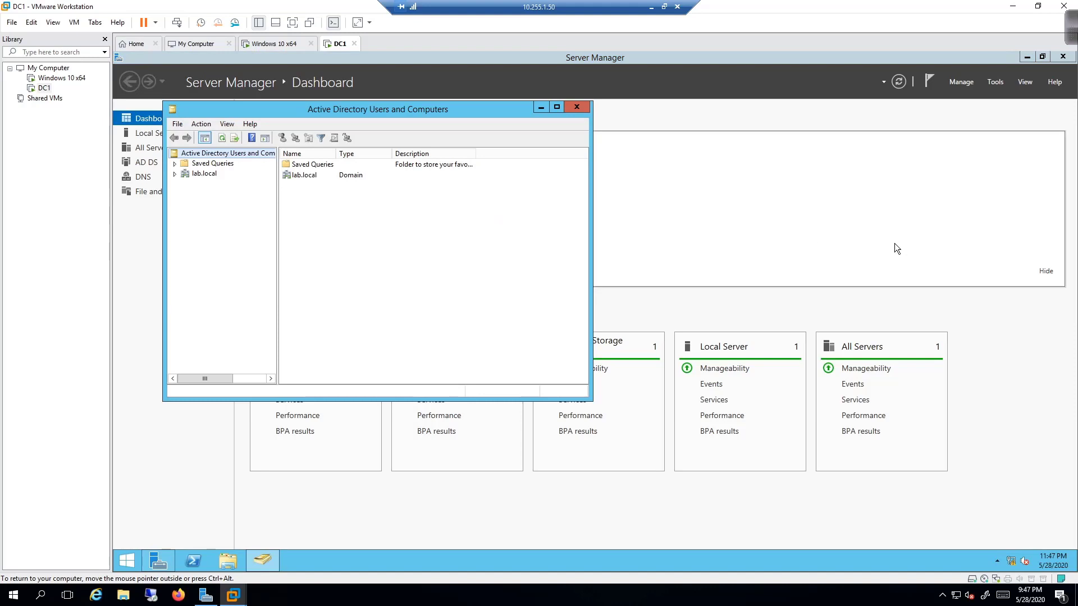
{"action": "left_click", "coordinate": [174, 173]}
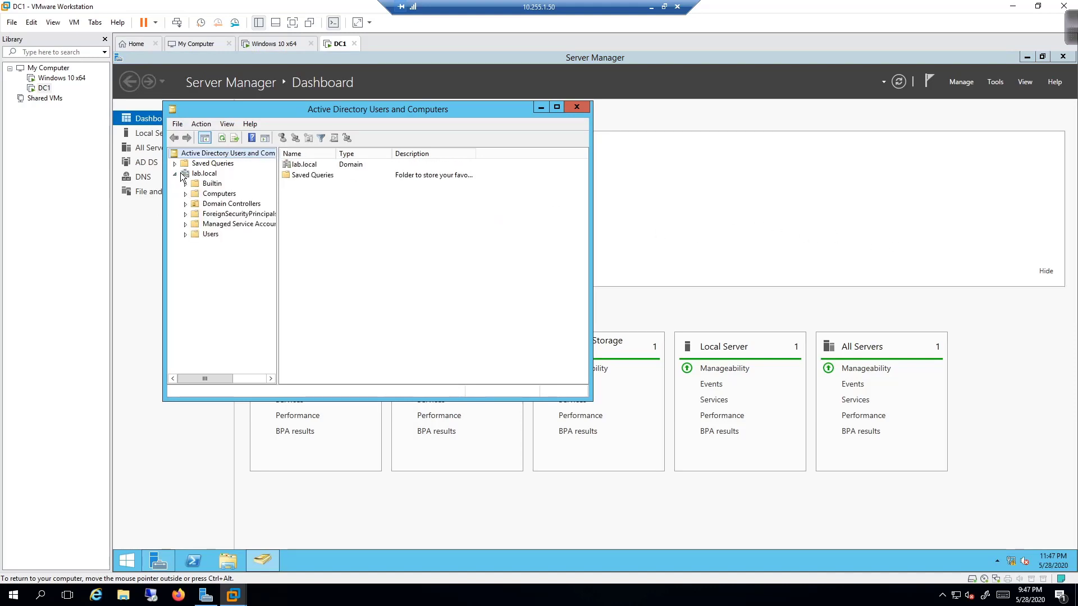
{"action": "left_click", "coordinate": [184, 234]}
{"action": "left_click", "coordinate": [208, 235]}
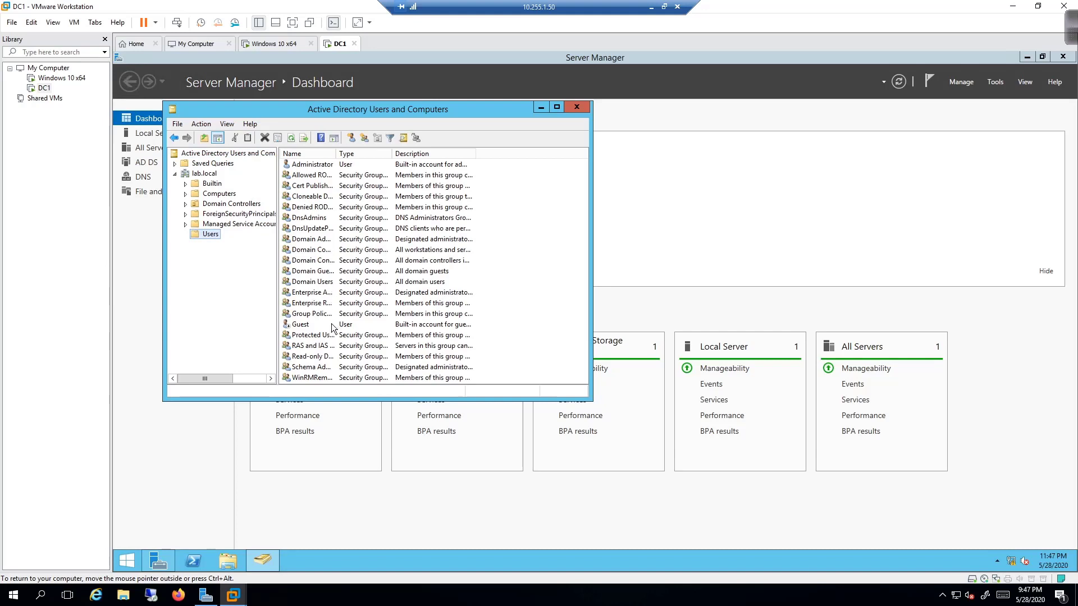
{"action": "left_click", "coordinate": [316, 166]}
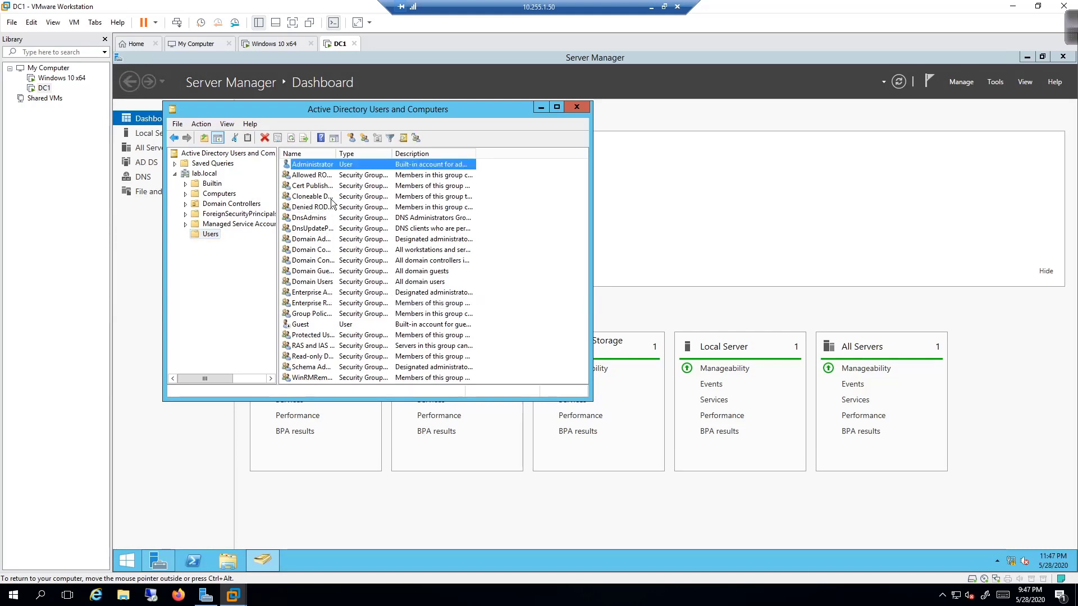
Copy the Administrator account, entering the new user's first name, last name and logon name
{"action": "right_click", "coordinate": [318, 164]}
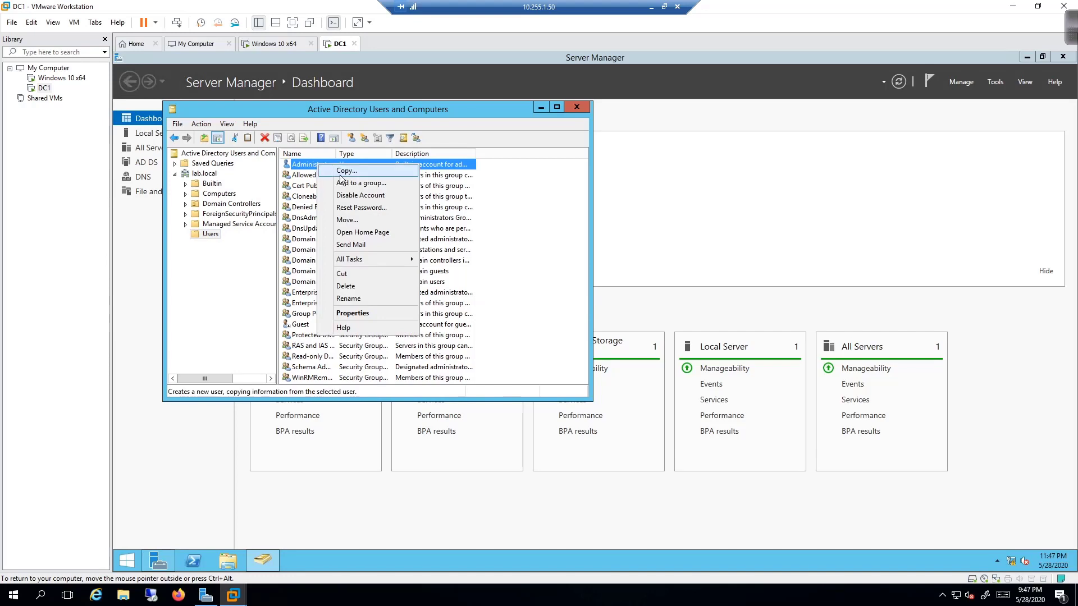
{"action": "left_click", "coordinate": [344, 171]}
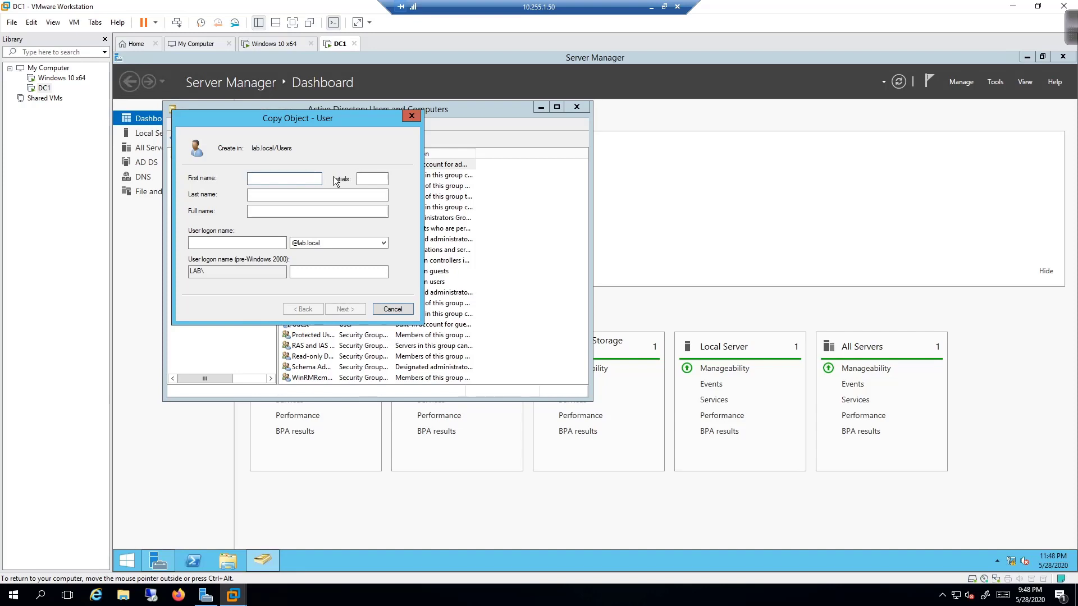
{"action": "key", "text": "Tab"}
{"action": "key", "text": "Tab"}
{"action": "key", "text": "Tab"}
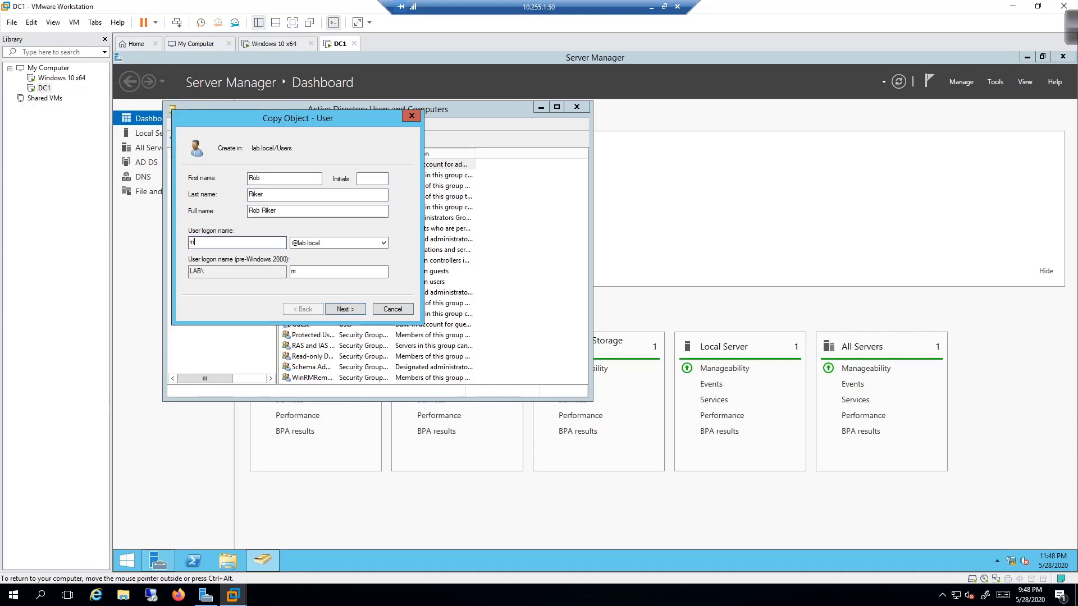
Set the user's password to never expire, create the account, and close the console
{"action": "left_click", "coordinate": [344, 308]}
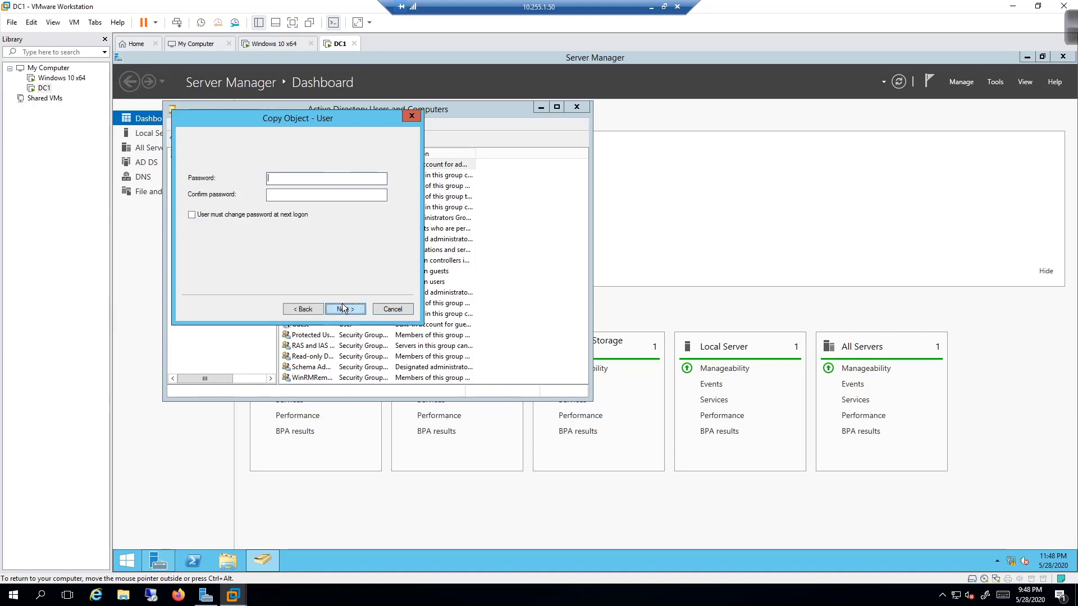
{"action": "type", "text": "*******"}
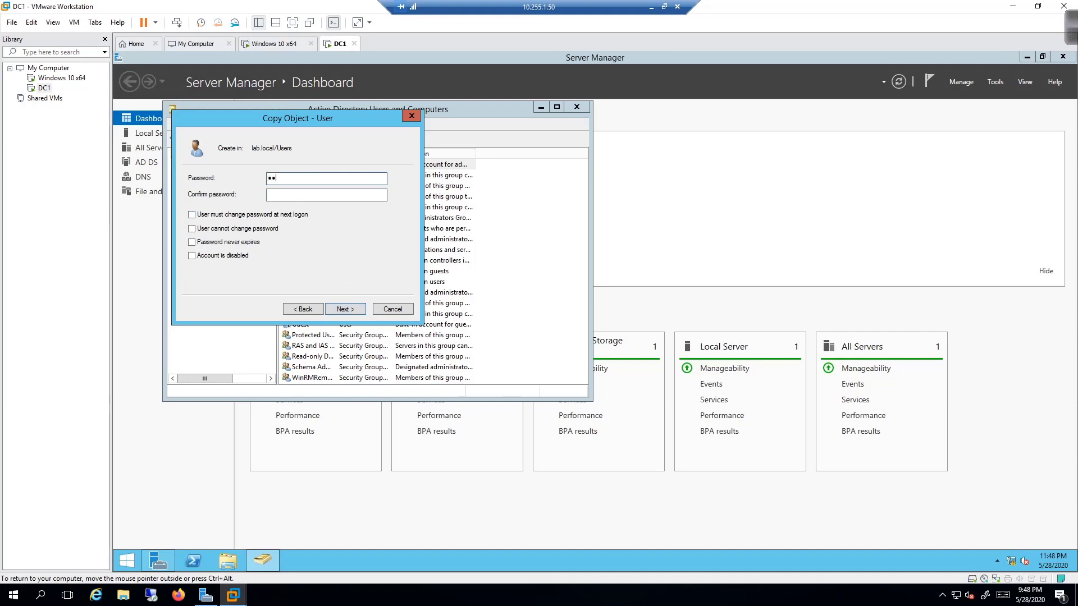
{"action": "type", "text": "*"}
{"action": "key", "text": "Tab"}
{"action": "type", "text": "********"}
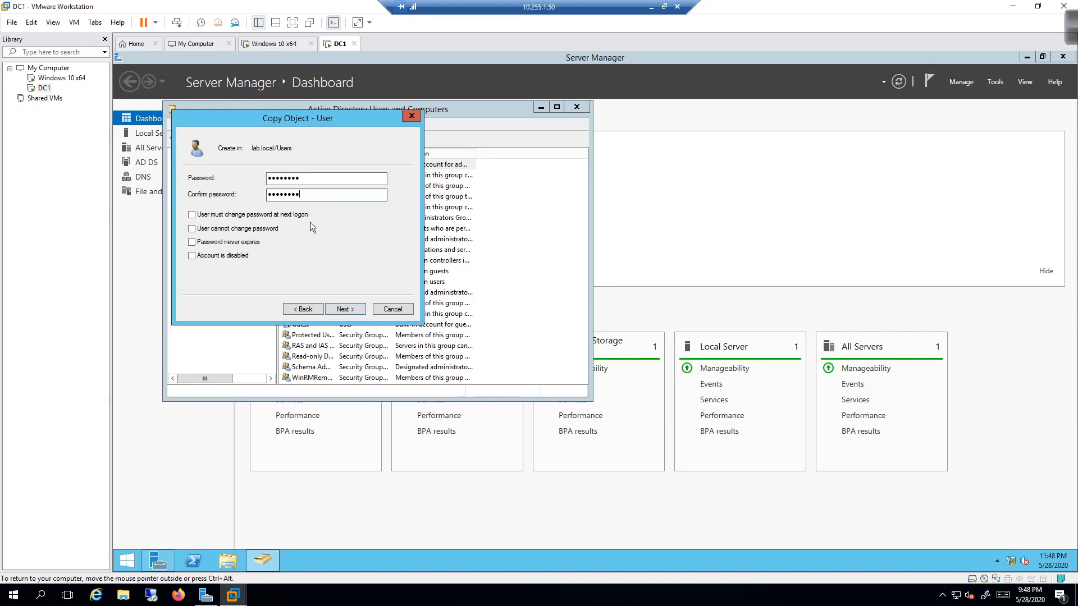
{"action": "left_click", "coordinate": [240, 243]}
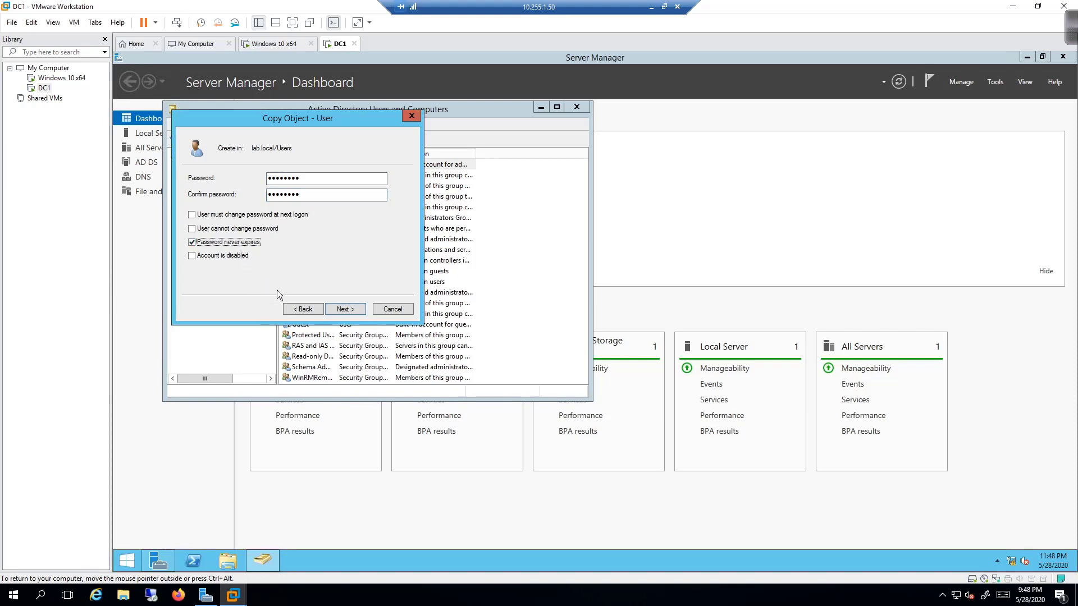
{"action": "left_click", "coordinate": [341, 309]}
{"action": "left_click", "coordinate": [346, 310]}
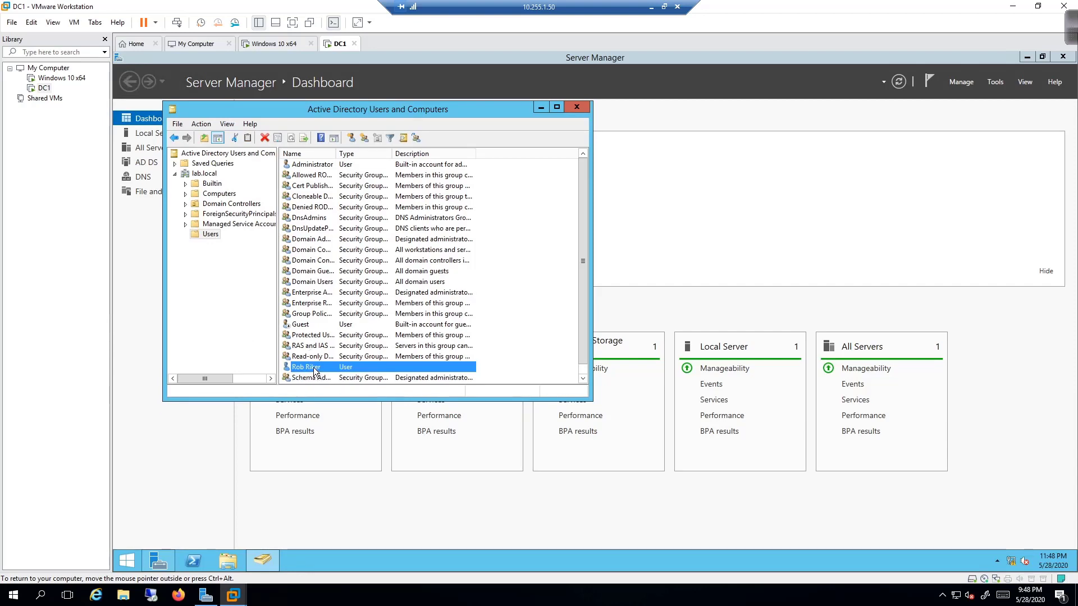
{"action": "left_click", "coordinate": [579, 105]}
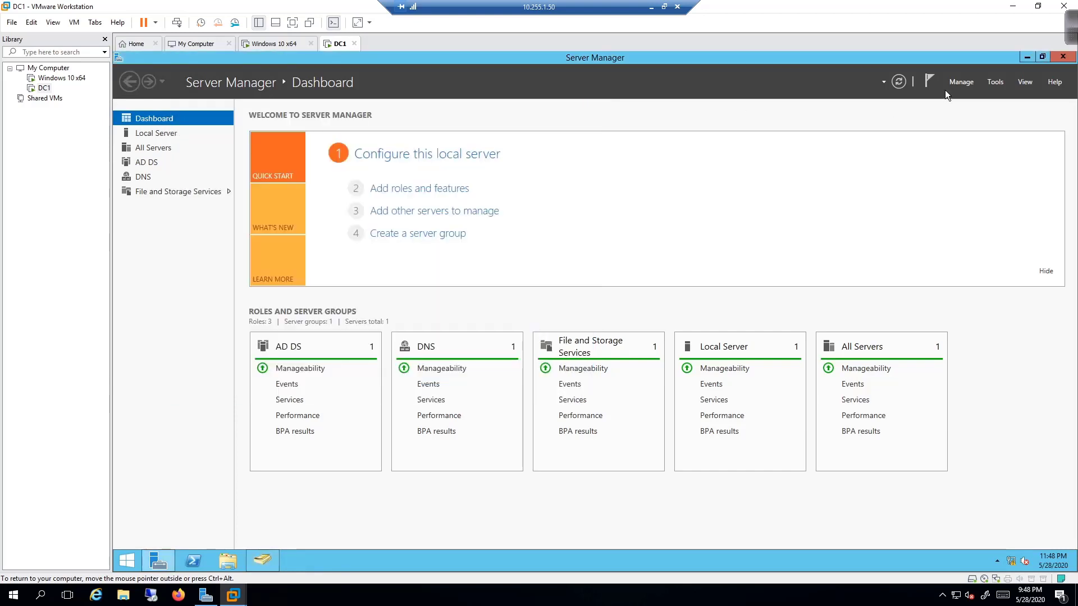
Open DNS Manager on DC1 and display the lab.local forward lookup zone's records
{"action": "left_click", "coordinate": [993, 84]}
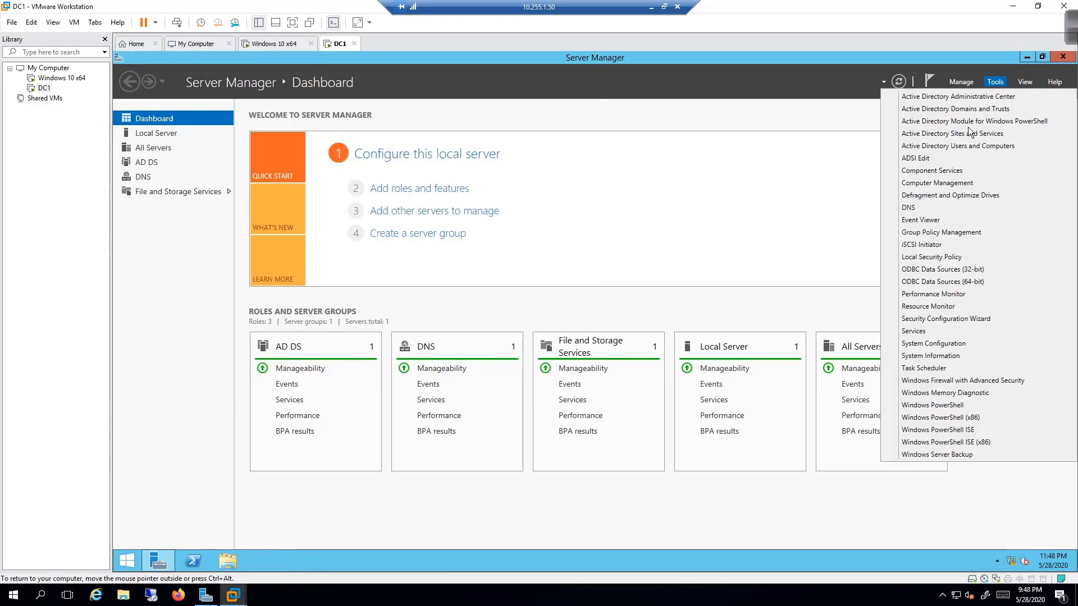
{"action": "left_click", "coordinate": [909, 210]}
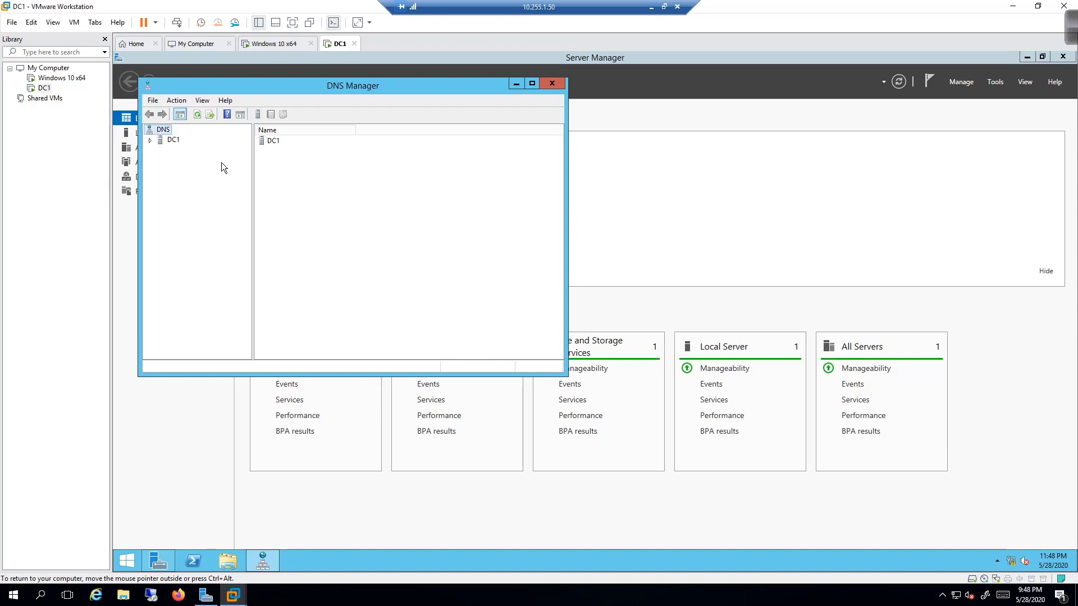
{"action": "left_click", "coordinate": [150, 140]}
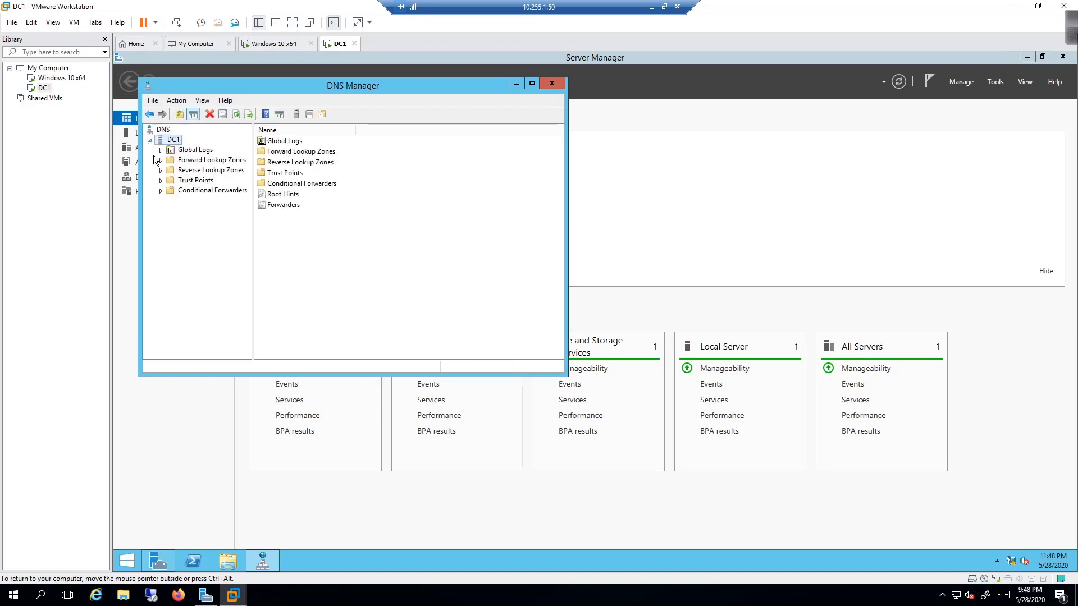
{"action": "left_click", "coordinate": [161, 162]}
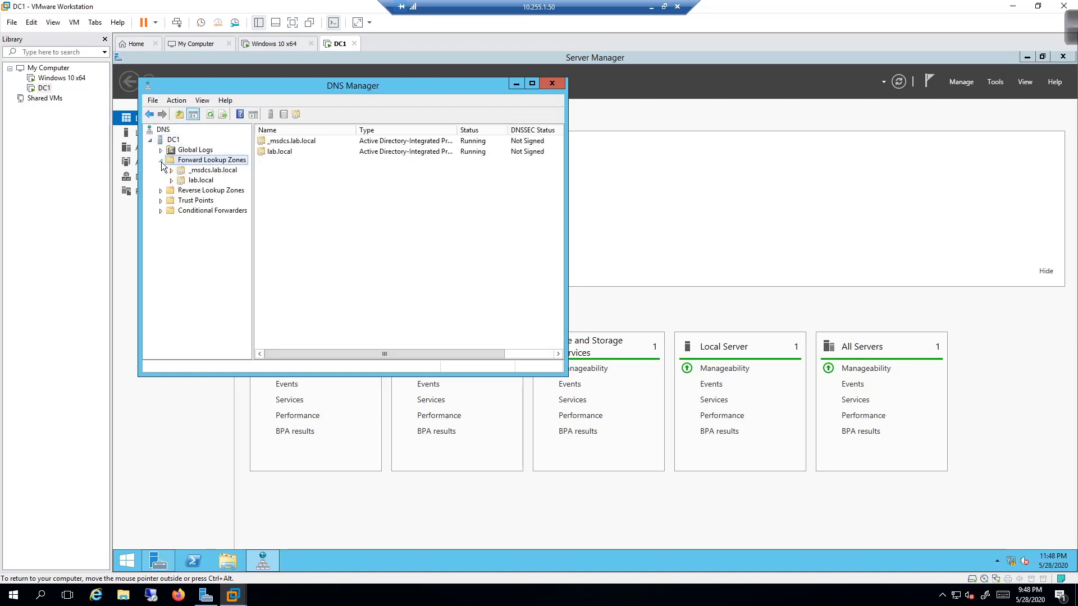
{"action": "left_click", "coordinate": [173, 180]}
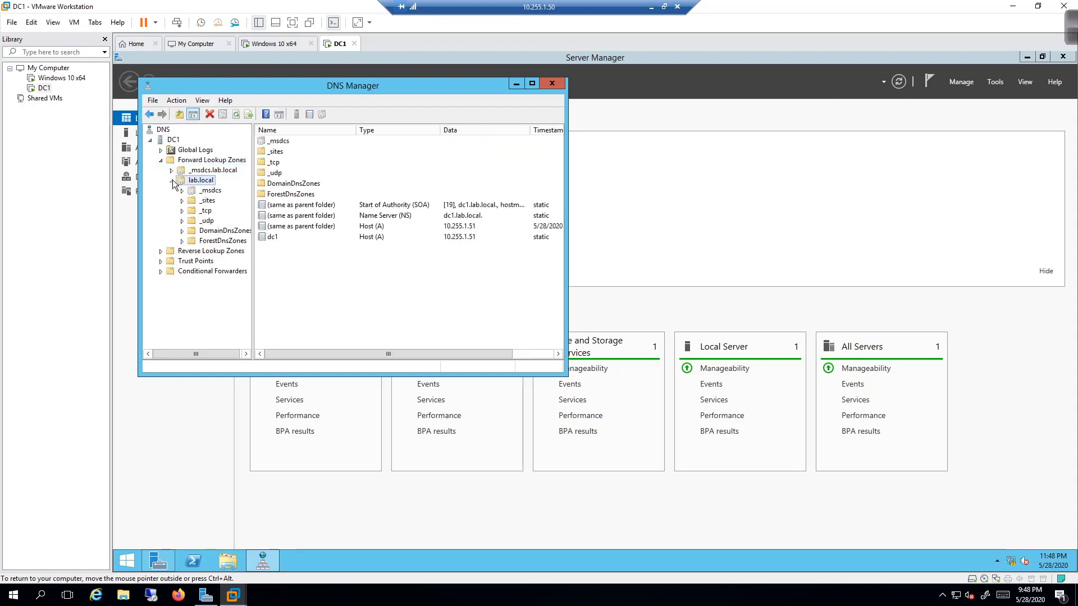
Open a New Host (A or AAAA) dialog in lab.local, then switch to the VMnets and Uses workbook
{"action": "right_click", "coordinate": [290, 264]}
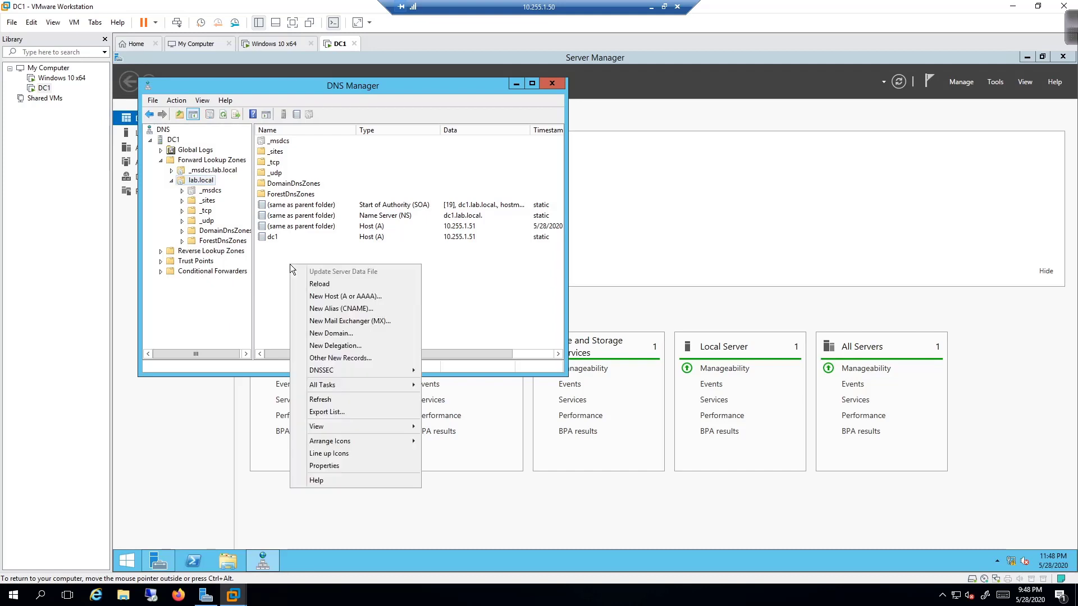
{"action": "left_click", "coordinate": [318, 296]}
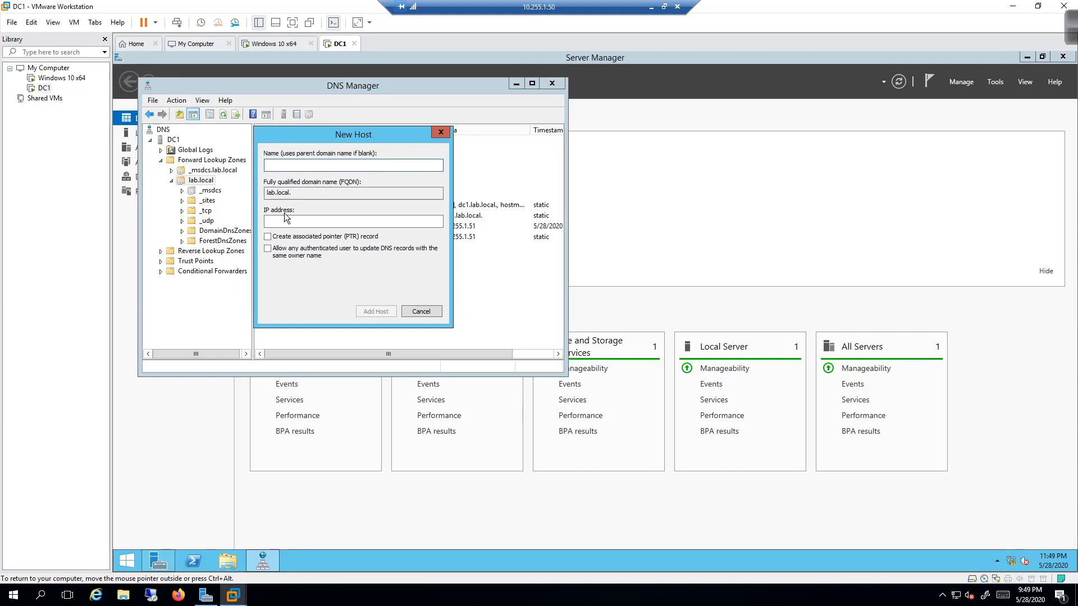
{"action": "key", "text": "ctrl+alt"}
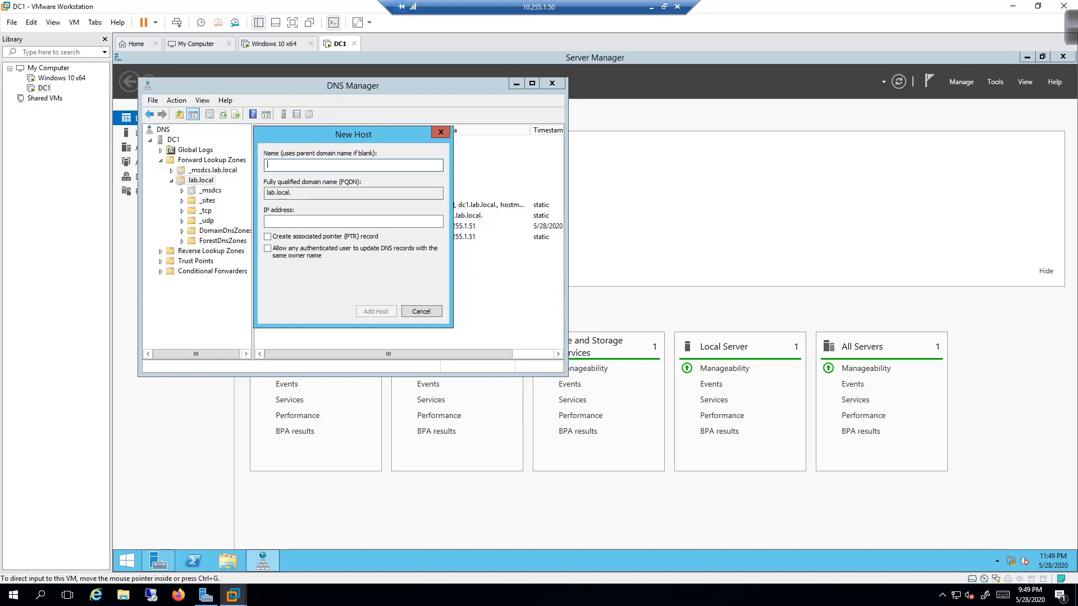
{"action": "key", "text": "alt+Tab"}
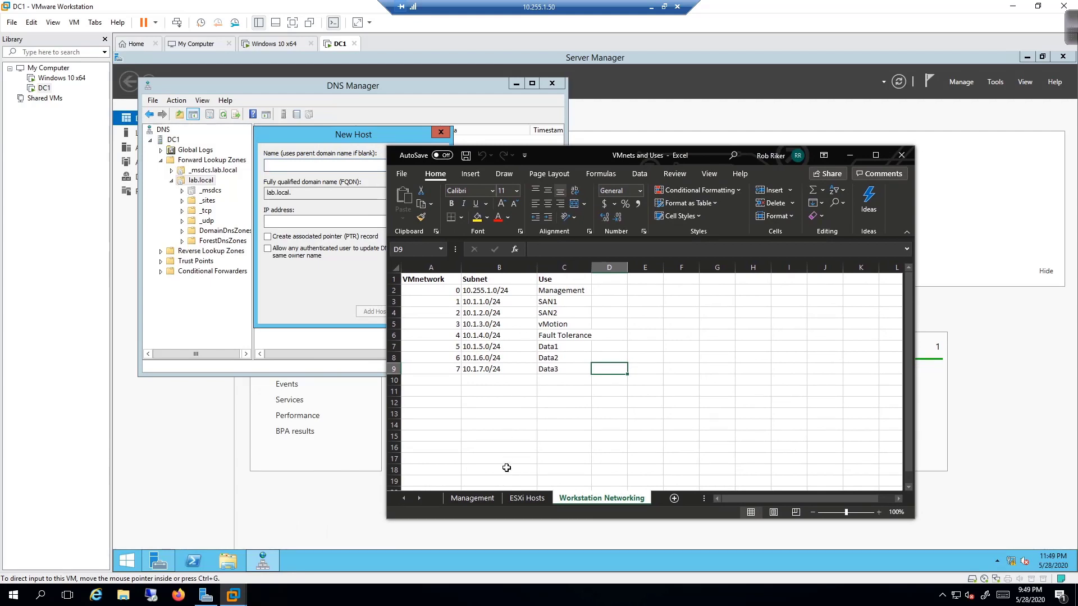
Check the ESXi 6.0-1 and 6.0-2 entries on the ESXi Hosts sheet, then move Excel aside
{"action": "left_click", "coordinate": [528, 500]}
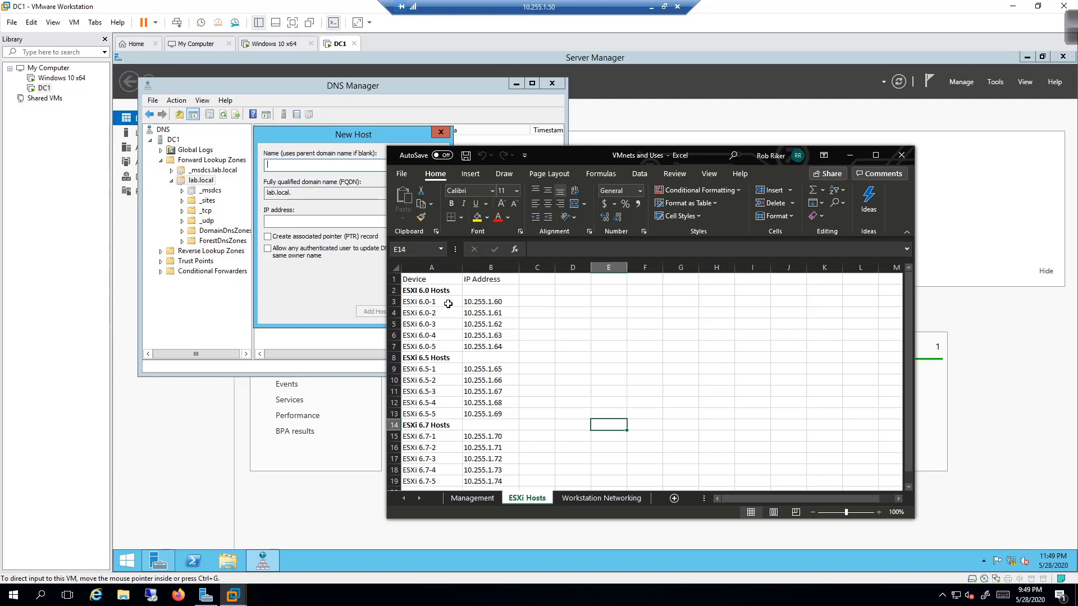
{"action": "left_click", "coordinate": [448, 303]}
{"action": "left_click", "coordinate": [446, 314]}
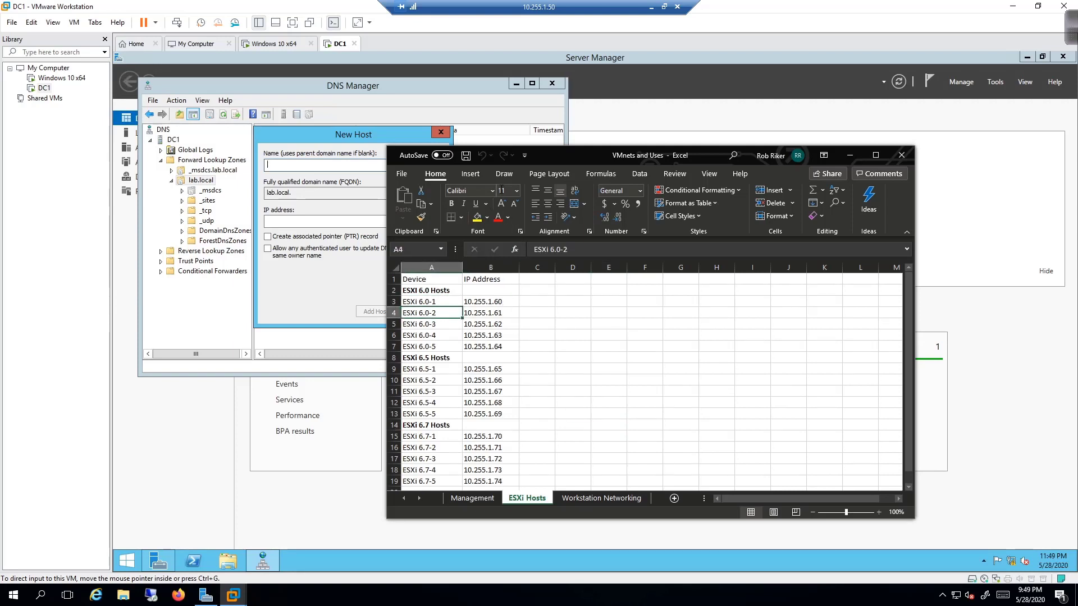
{"action": "left_click_drag", "start_coordinate": [567, 160], "coordinate": [760, 89]}
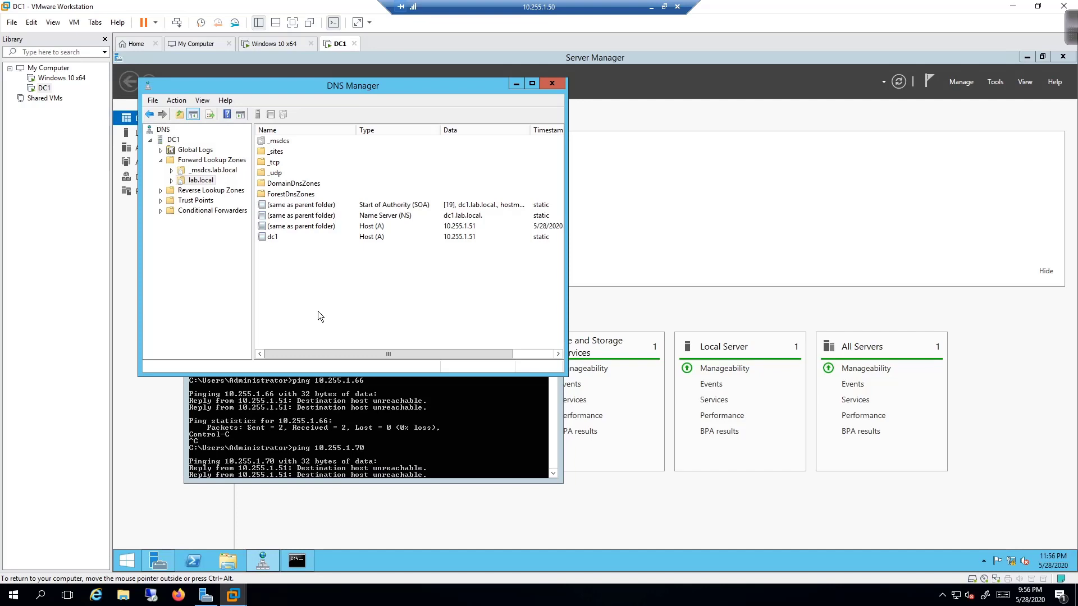
Add host records esxi6-1 (10.255.1.60) and esxi6-2 (10.255.1.61) to lab.local
{"action": "right_click", "coordinate": [300, 274]}
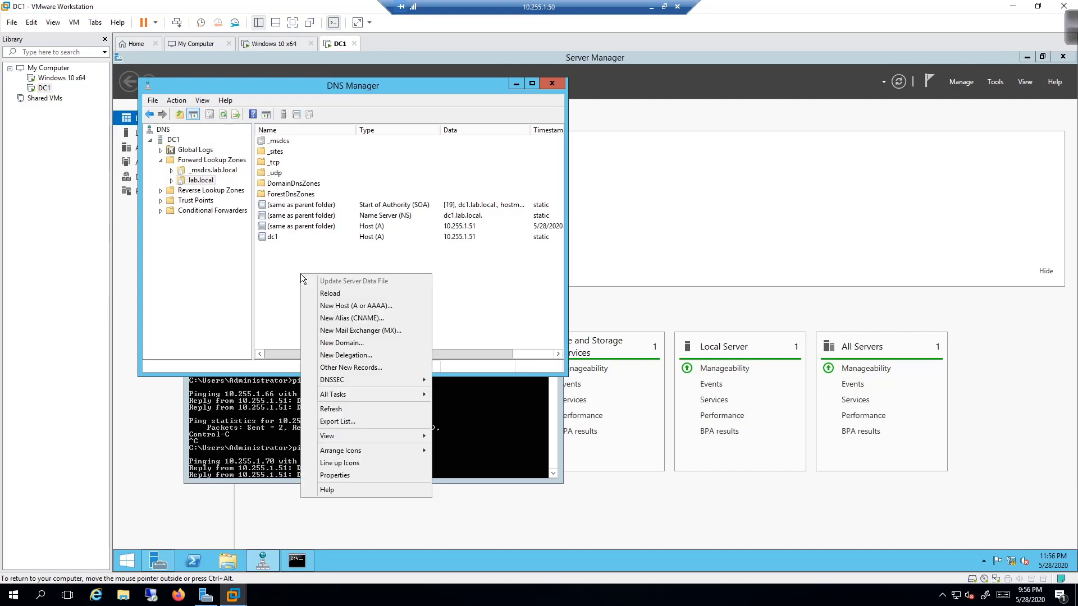
{"action": "left_click", "coordinate": [338, 306]}
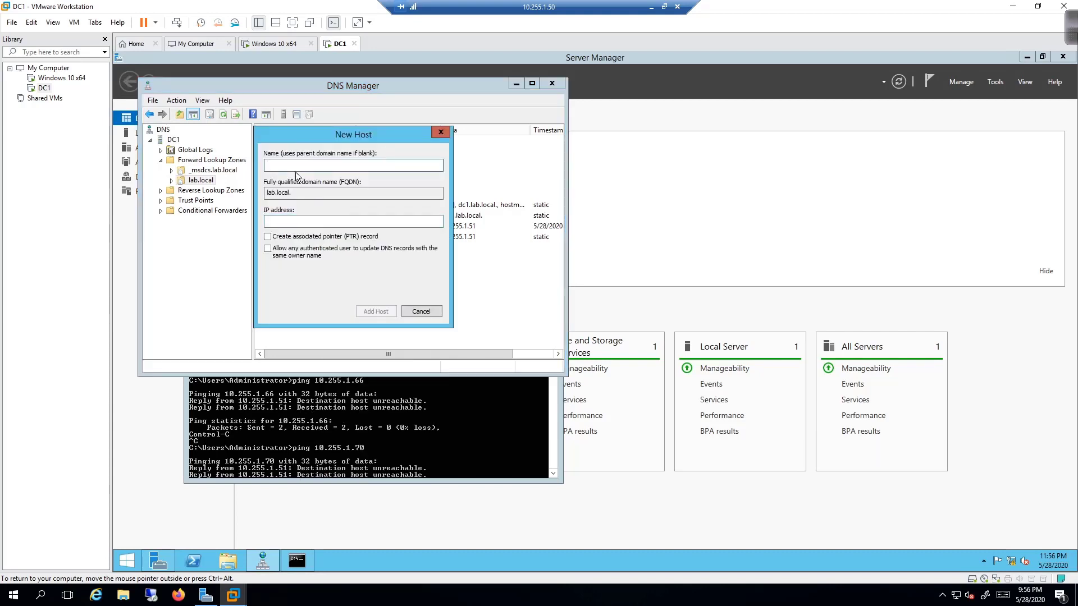
{"action": "type", "text": "esxi6-1"}
{"action": "key", "text": "Tab"}
{"action": "key", "text": "Tab"}
{"action": "type", "text": "10.255.1"}
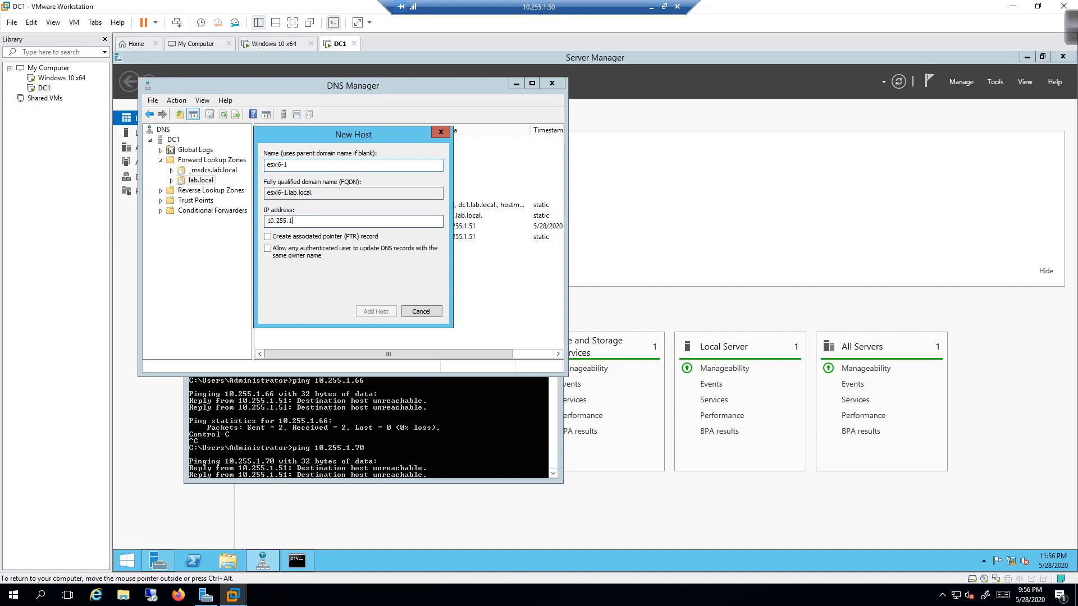
{"action": "type", "text": ".60"}
{"action": "left_click", "coordinate": [381, 312]}
{"action": "left_click", "coordinate": [688, 344]}
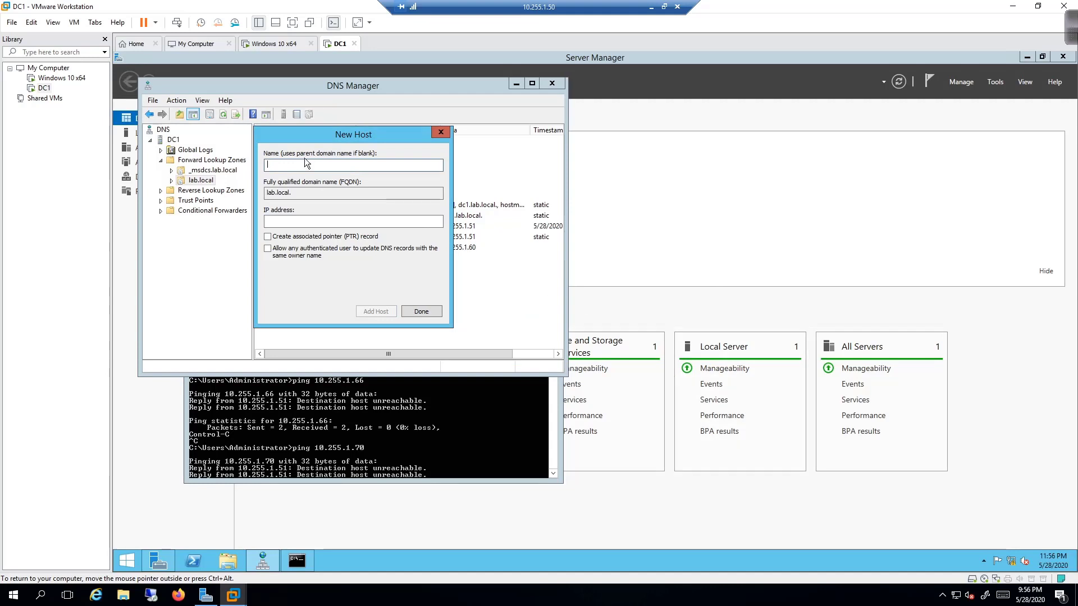
{"action": "type", "text": "esxi6-2"}
{"action": "key", "text": "Tab"}
{"action": "key", "text": "Tab"}
{"action": "type", "text": "10"}
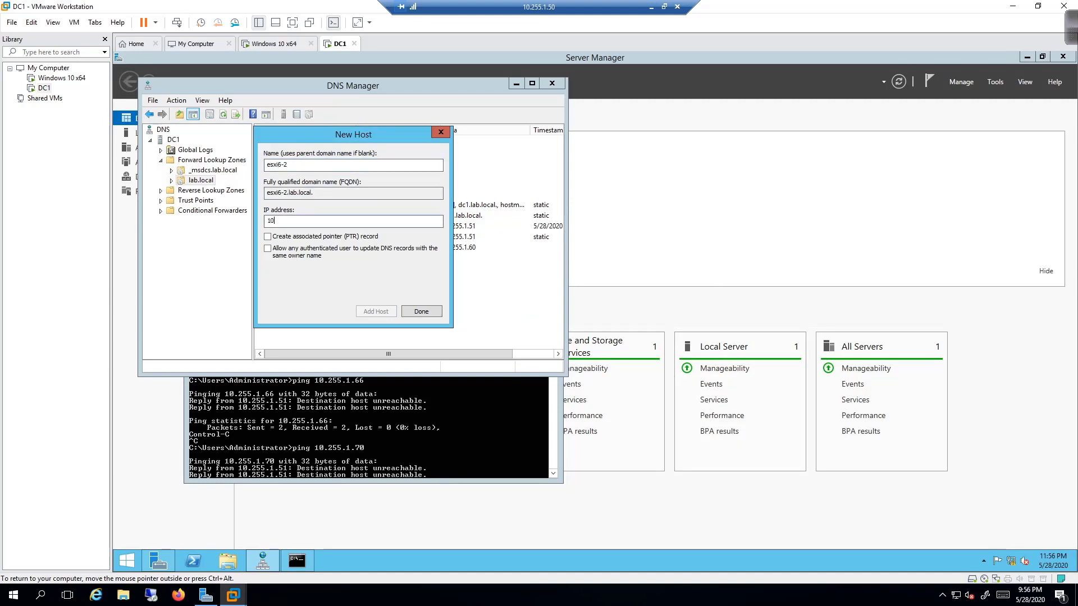
{"action": "type", "text": ".255.1."}
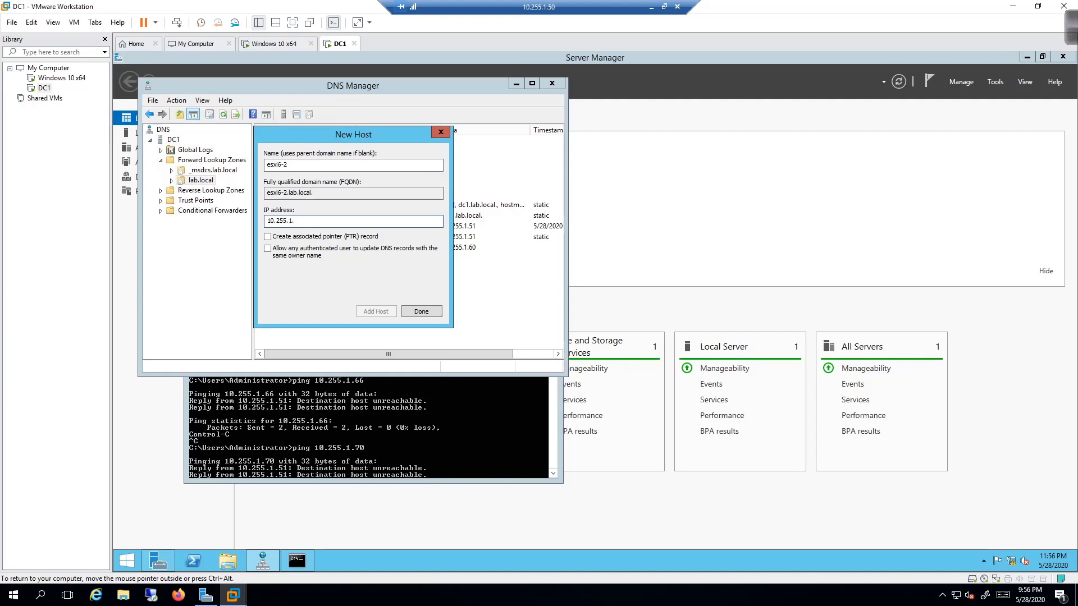
{"action": "type", "text": "61"}
{"action": "key", "text": "Return"}
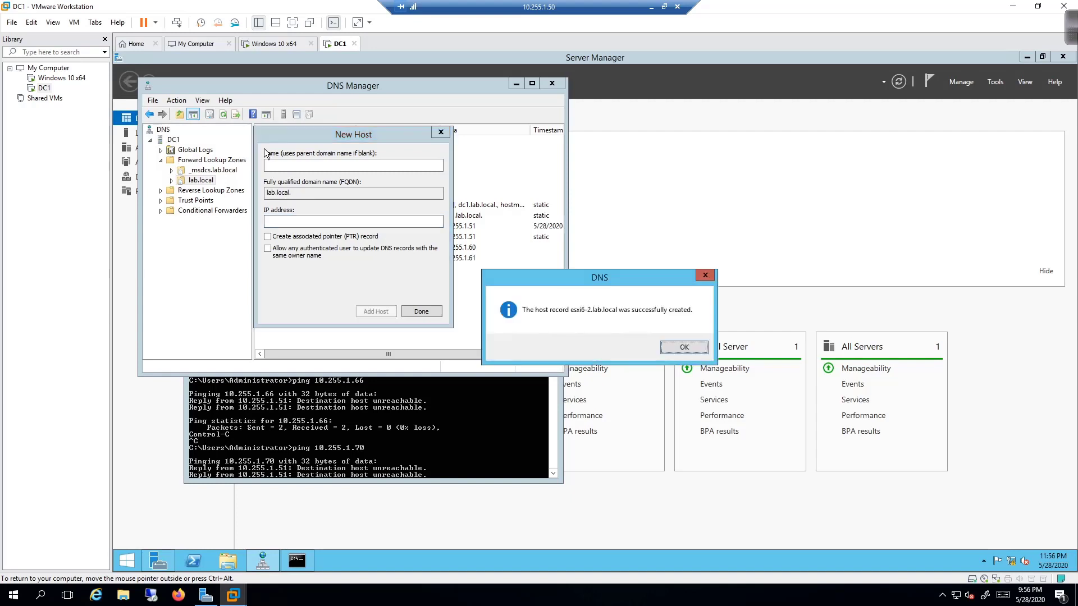
{"action": "key", "text": "Return"}
Add host records esxi65-1 (10.255.1.65) and esxi65-2 (10.255.1.66)
{"action": "type", "text": "esxi65-1"}
{"action": "key", "text": "Tab"}
{"action": "type", "text": "10.255.1.65"}
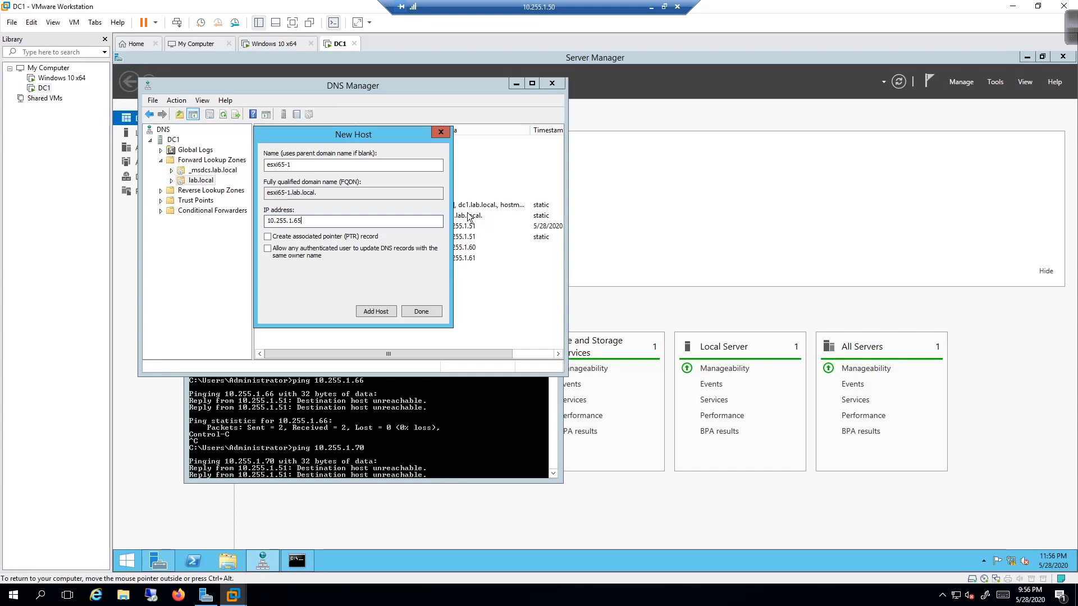
{"action": "key", "text": "Return"}
{"action": "key", "text": "Return"}
{"action": "type", "text": "e"}
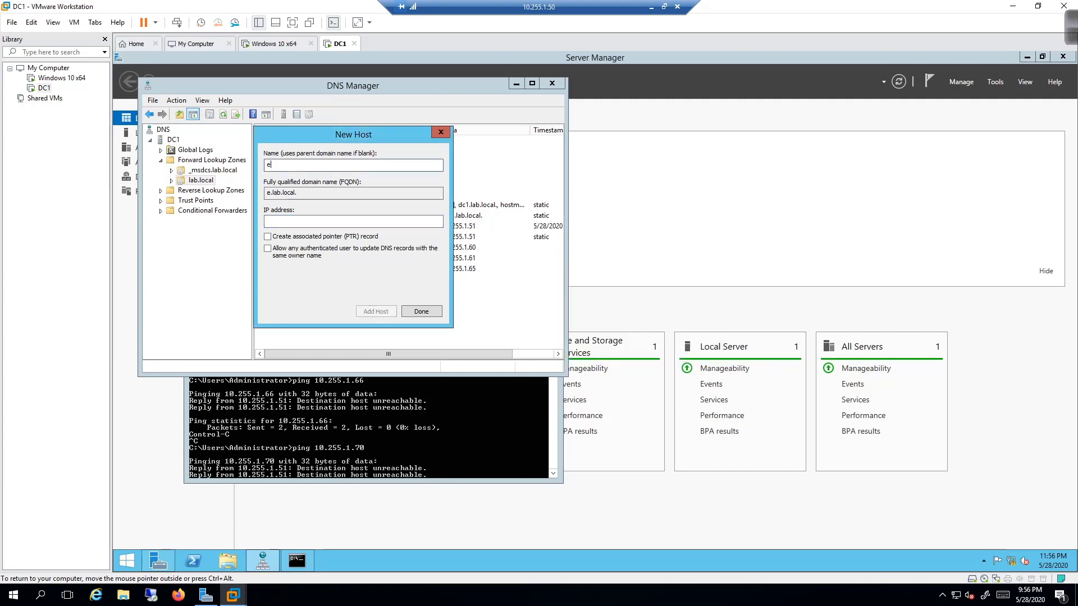
{"action": "type", "text": "sxi65-2"}
{"action": "key", "text": "Tab"}
{"action": "key", "text": "Tab"}
{"action": "type", "text": "10.255.1.66"}
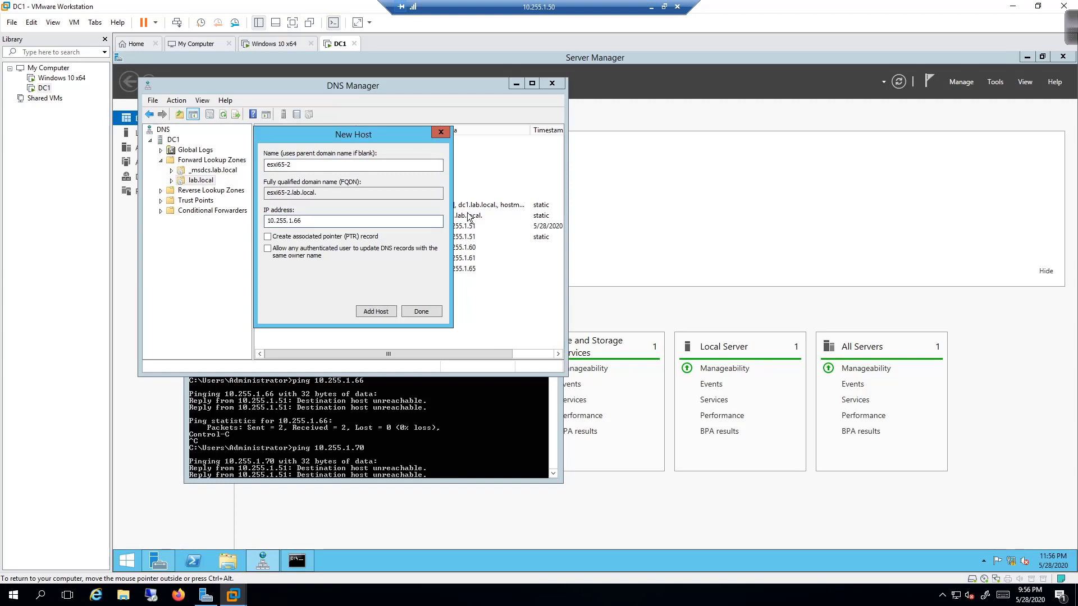
{"action": "key", "text": "Return"}
{"action": "key", "text": "Return"}
Add host records esxi67-1 (10.255.1.70) and esxi67-2 (10.255.1.71), then close the New Host form
{"action": "type", "text": "esxi67-1"}
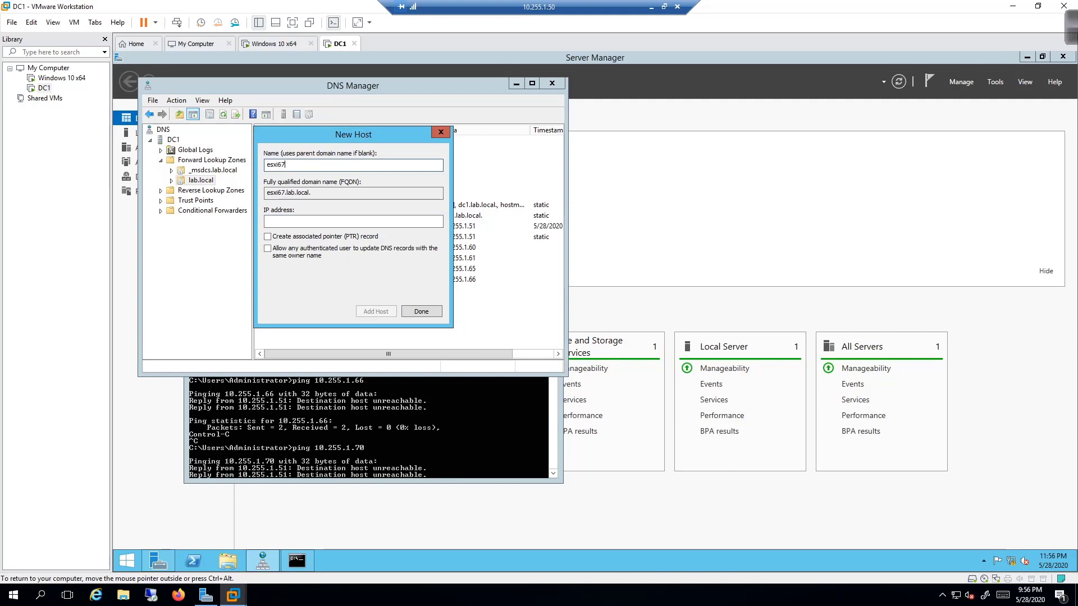
{"action": "left_click", "coordinate": [354, 221]}
{"action": "type", "text": "10.255.1"}
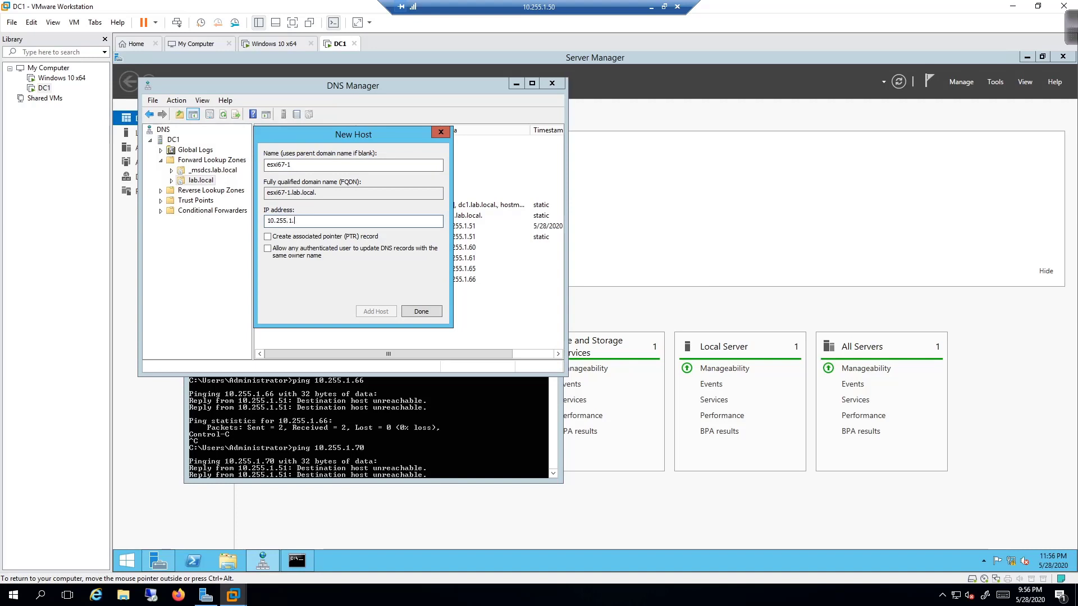
{"action": "type", "text": ".70"}
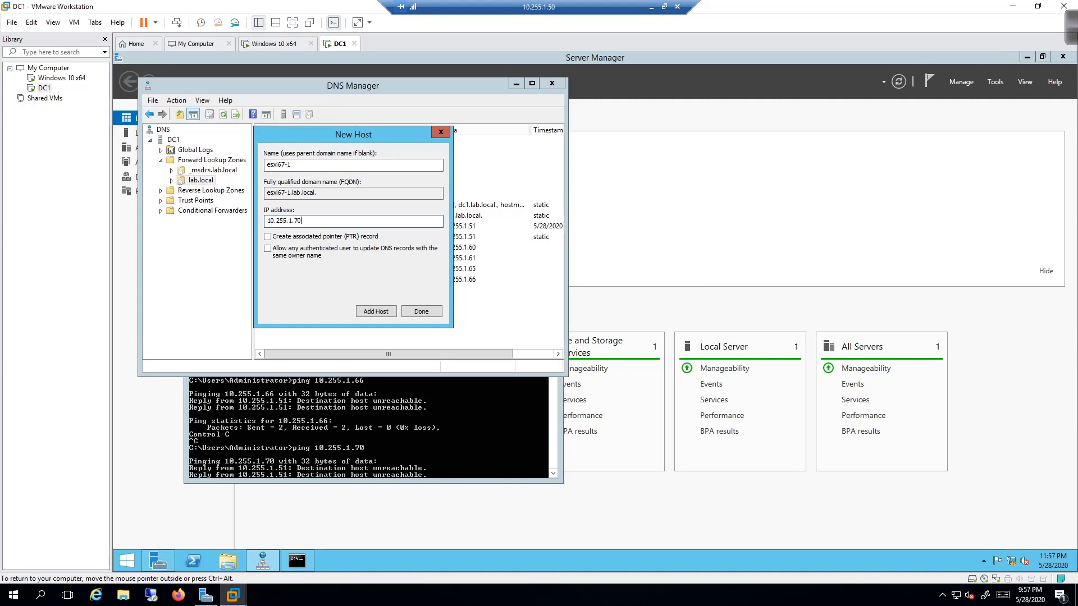
{"action": "key", "text": "Return"}
{"action": "key", "text": "Return"}
{"action": "type", "text": "es"}
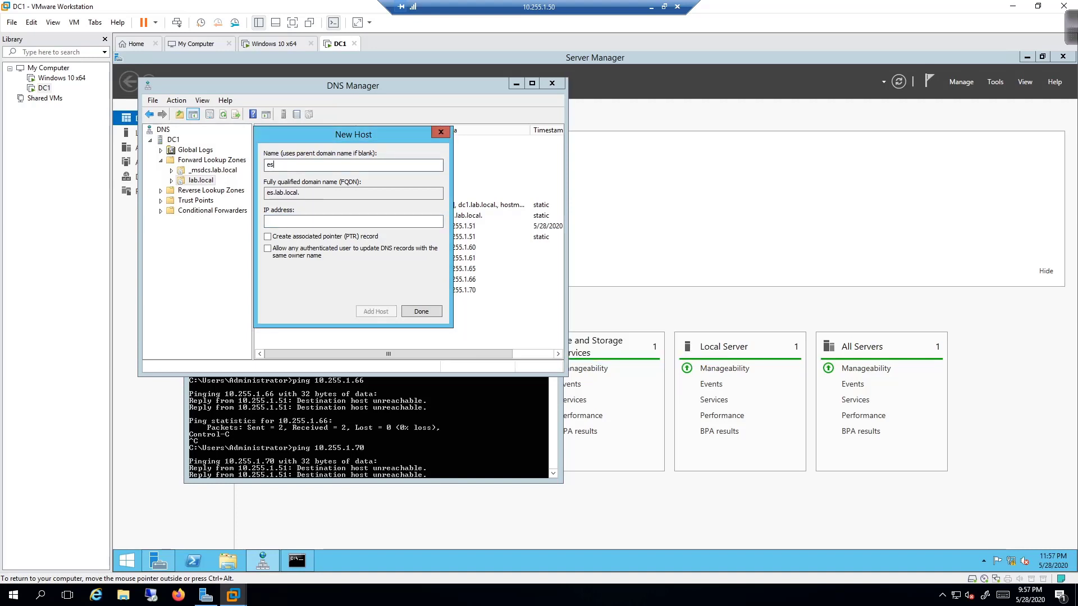
{"action": "type", "text": "xi67-2"}
{"action": "key", "text": "Tab"}
{"action": "key", "text": "Tab"}
{"action": "type", "text": "10.255.1.71"}
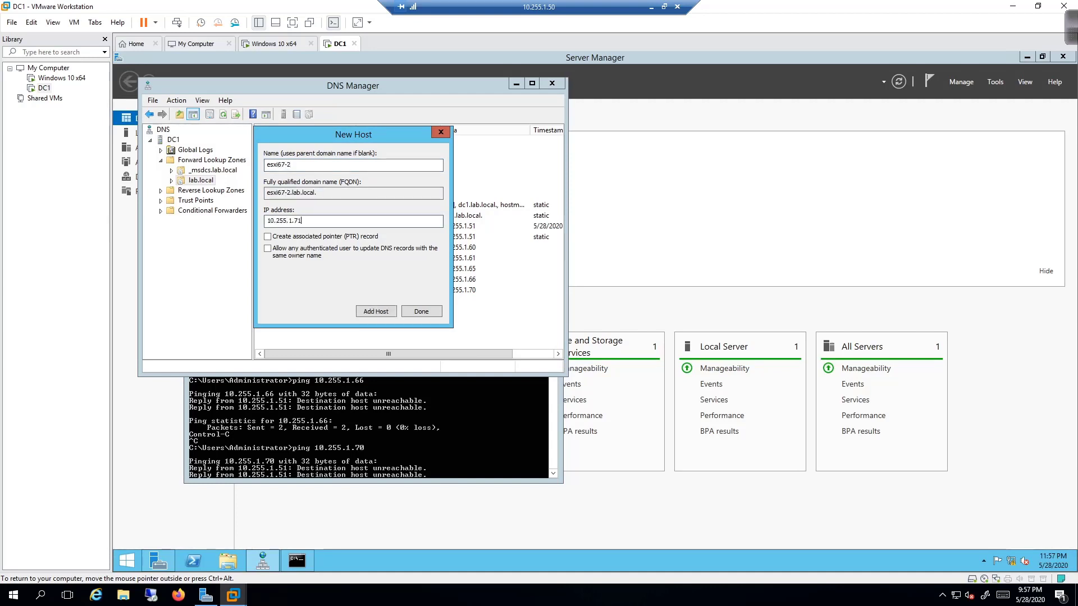
{"action": "key", "text": "Return"}
{"action": "key", "text": "Return"}
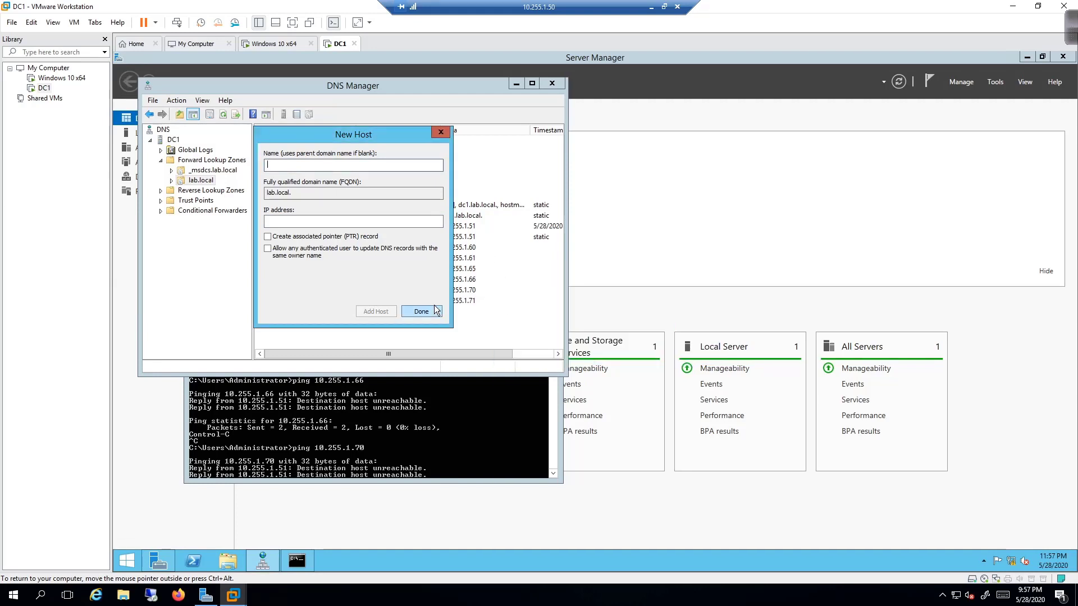
{"action": "left_click", "coordinate": [431, 310]}
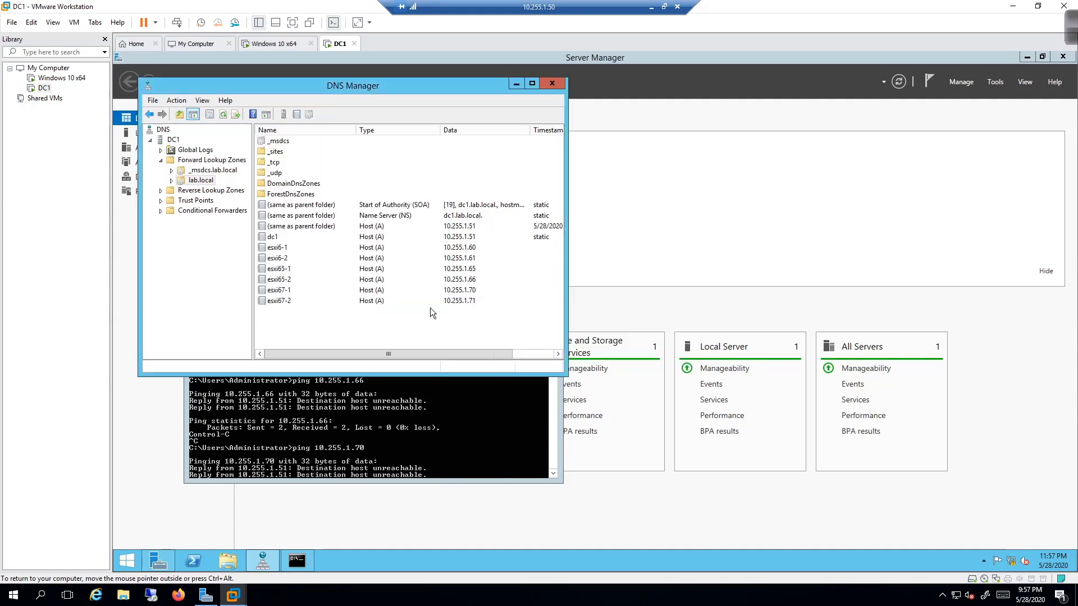
Select the esxi6-2 record to review it, then enter 'MPLS' in the browser
{"action": "left_click", "coordinate": [285, 261]}
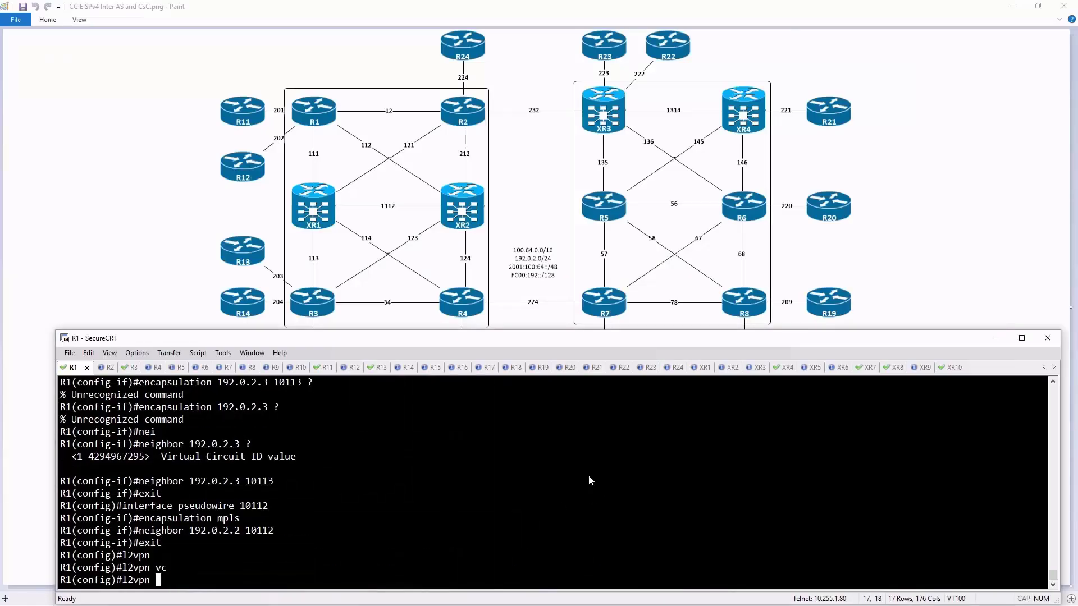
{"action": "type", "text": "i c"}
{"action": "key", "text": "Tab"}
{"action": "type", "text": "MPLS"}
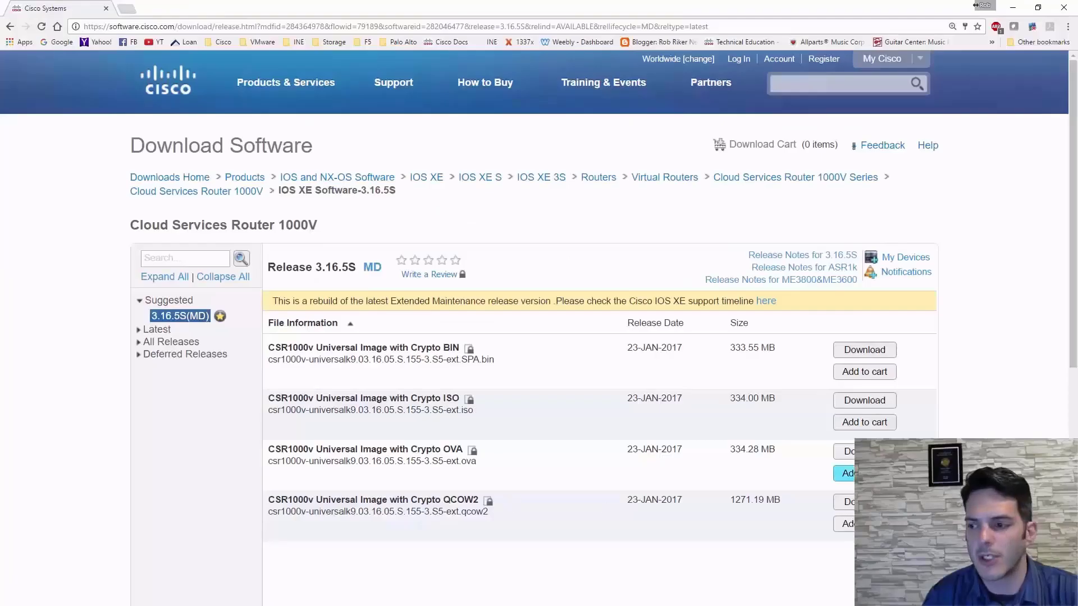